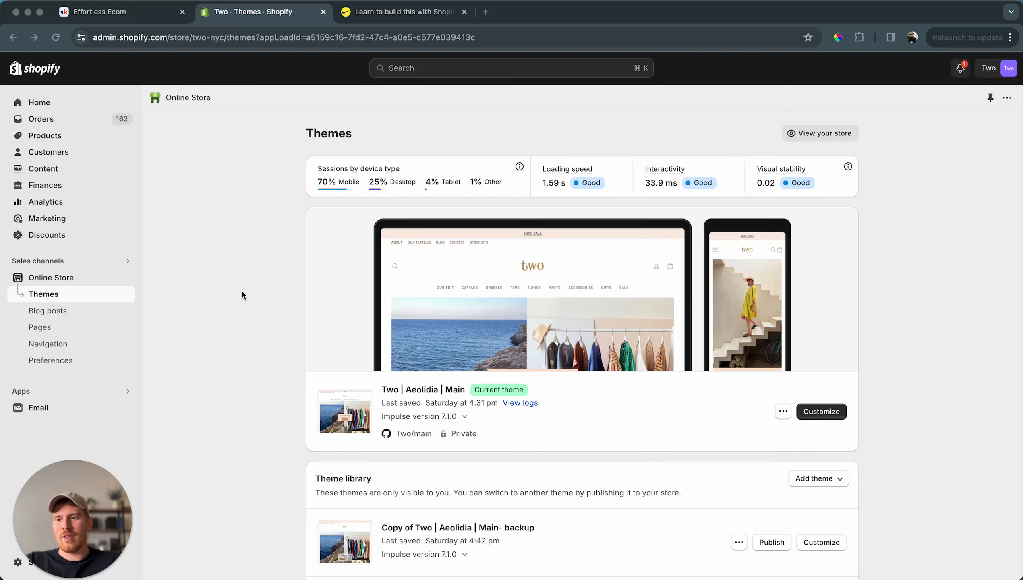
Step: Open the Email app from the store's installed apps
{"action": "left_click", "coordinate": [40, 407]}
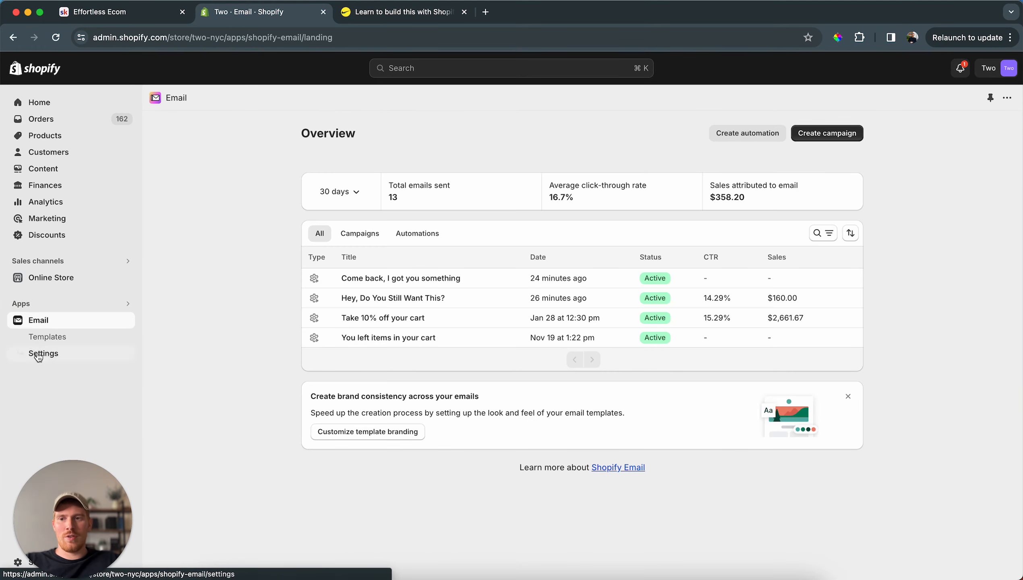
{"action": "left_click", "coordinate": [39, 308]}
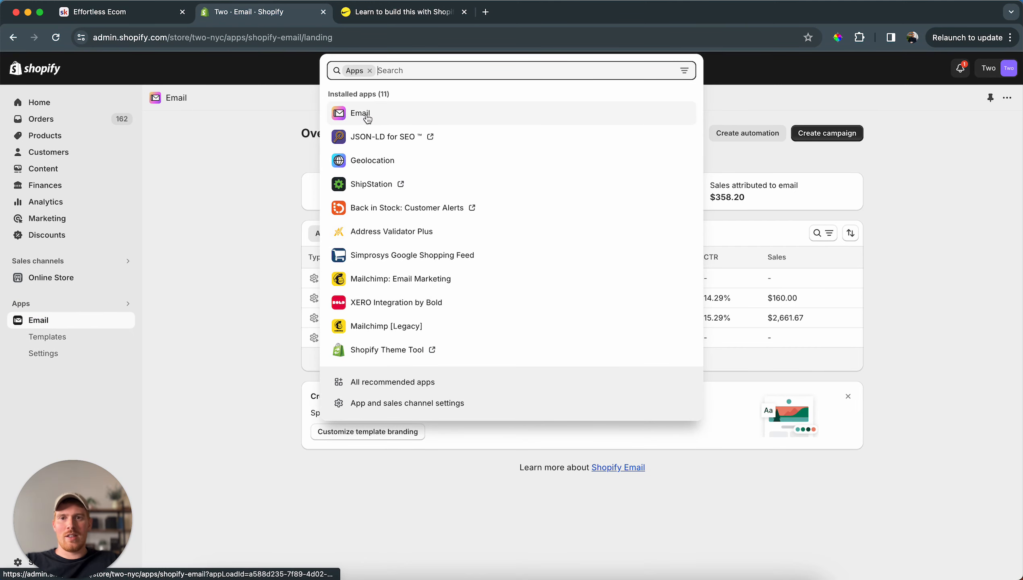
{"action": "left_click", "coordinate": [368, 117]}
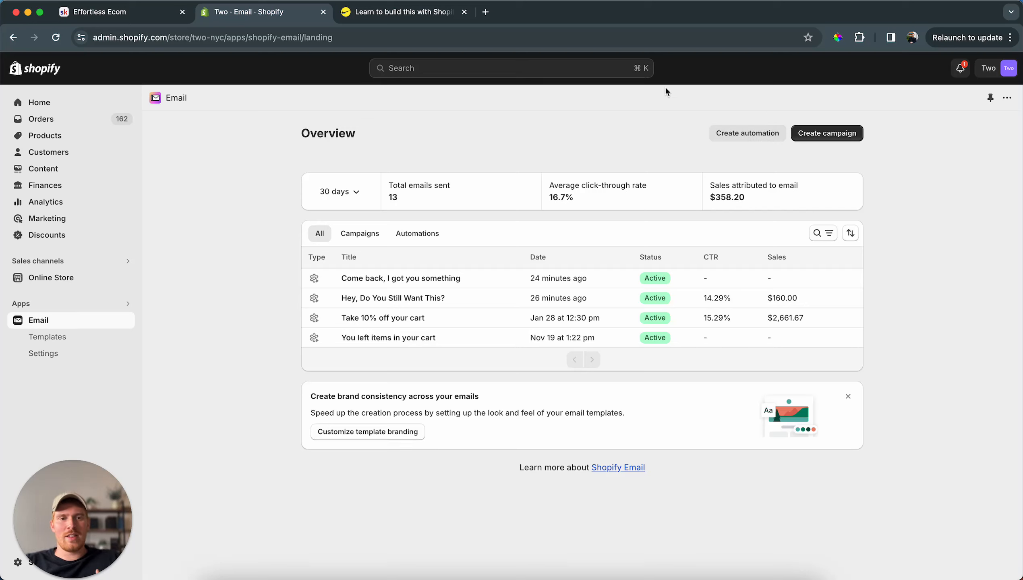
Step: Create a new email campaign from the Blank template after browsing the available templates
{"action": "left_click", "coordinate": [826, 133]}
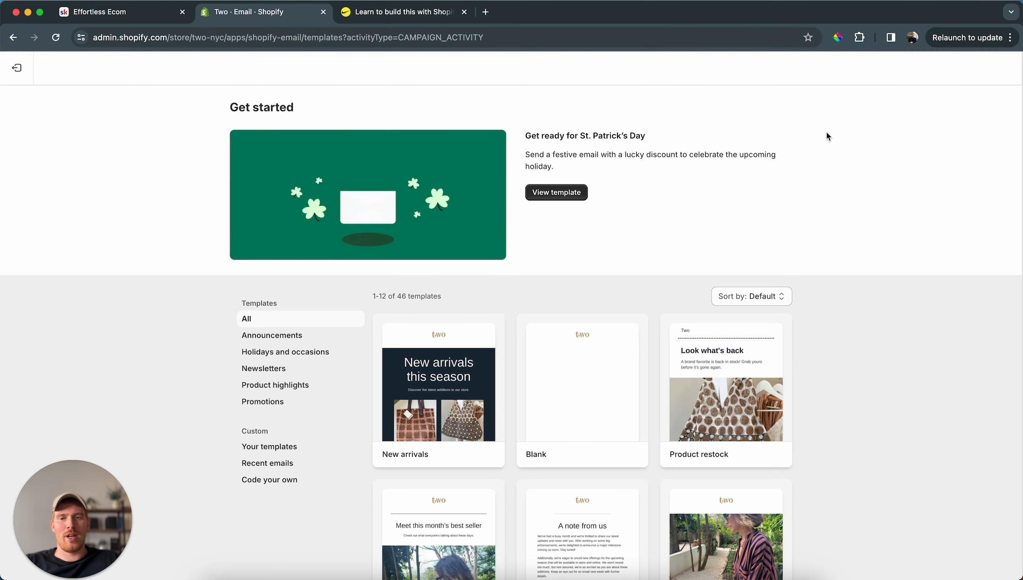
{"action": "scroll", "coordinate": [608, 258], "scroll_direction": "down", "scroll_amount": 2}
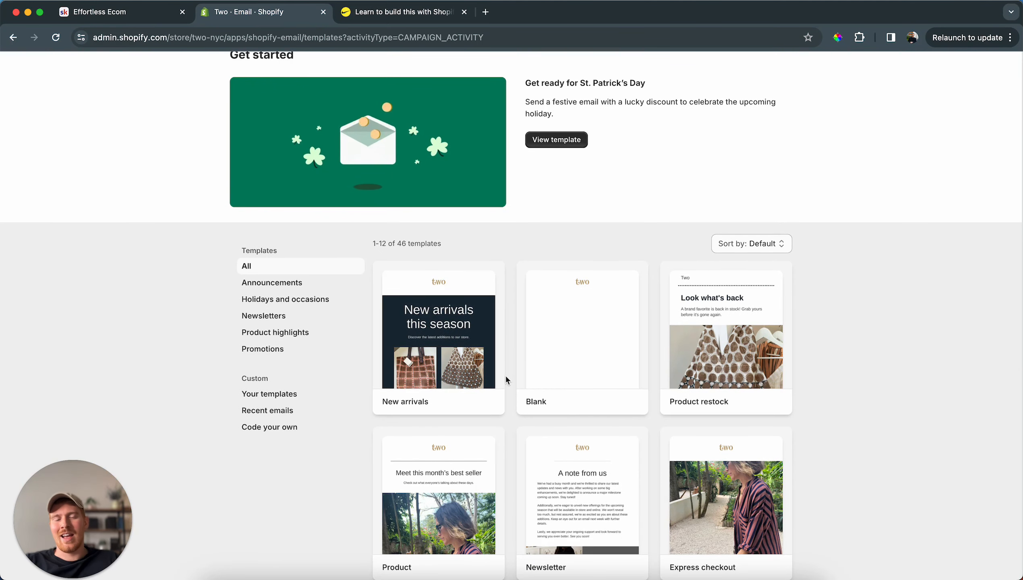
{"action": "scroll", "coordinate": [455, 441], "scroll_direction": "down", "scroll_amount": 5}
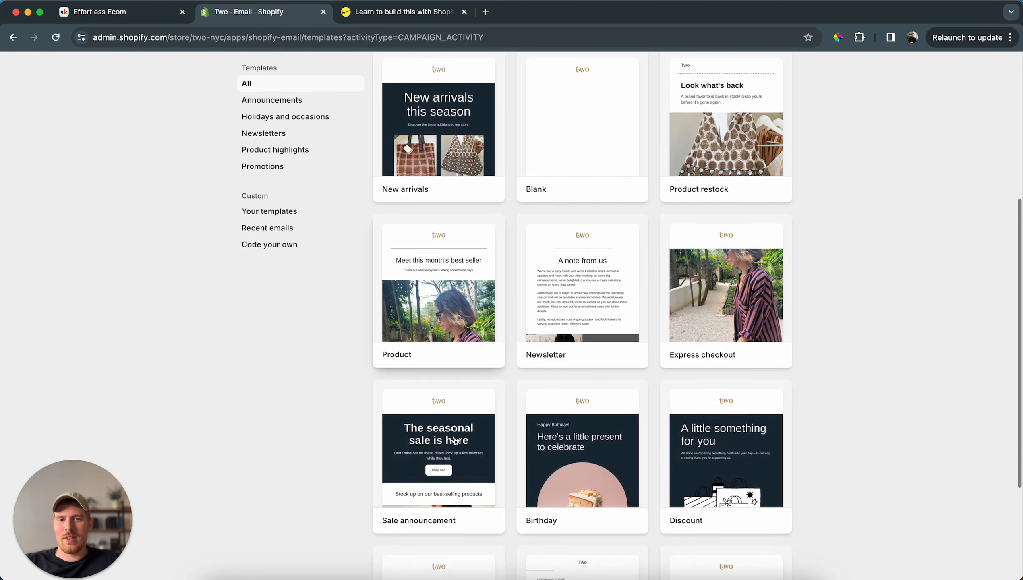
{"action": "scroll", "coordinate": [456, 441], "scroll_direction": "up", "scroll_amount": 6}
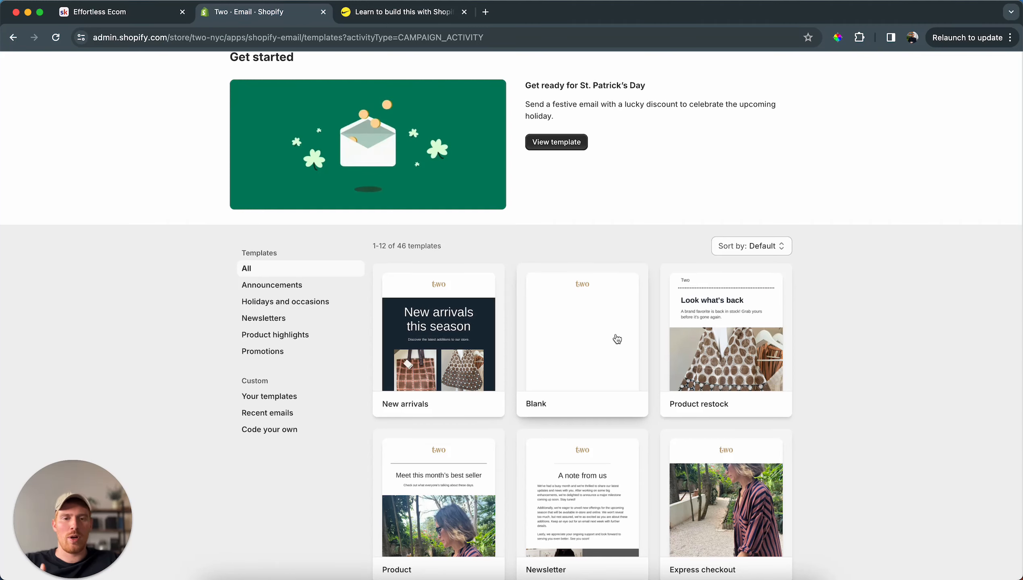
{"action": "left_click", "coordinate": [578, 343]}
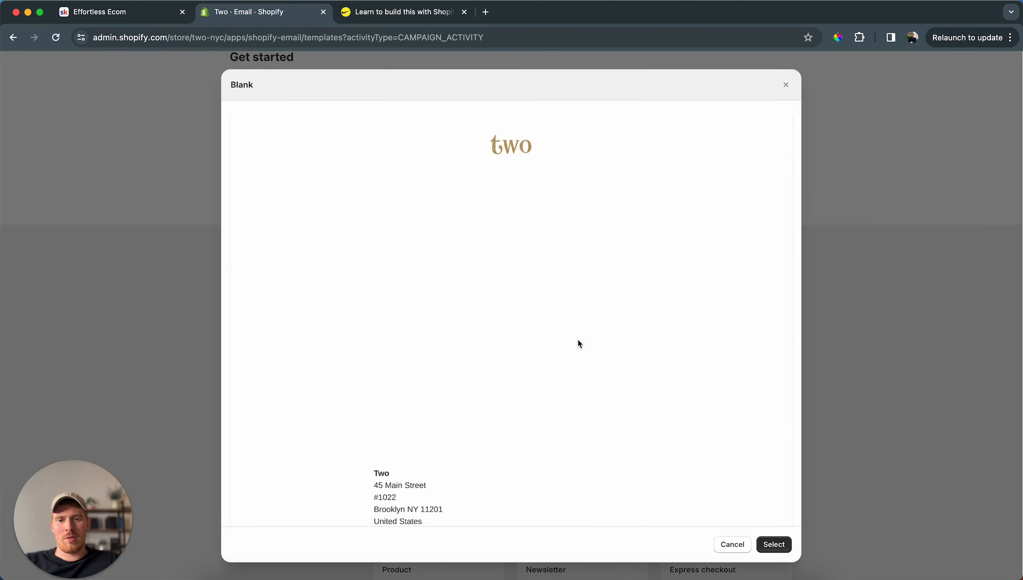
{"action": "scroll", "coordinate": [559, 272], "scroll_direction": "down", "scroll_amount": 1}
{"action": "scroll", "coordinate": [559, 272], "scroll_direction": "up", "scroll_amount": 1}
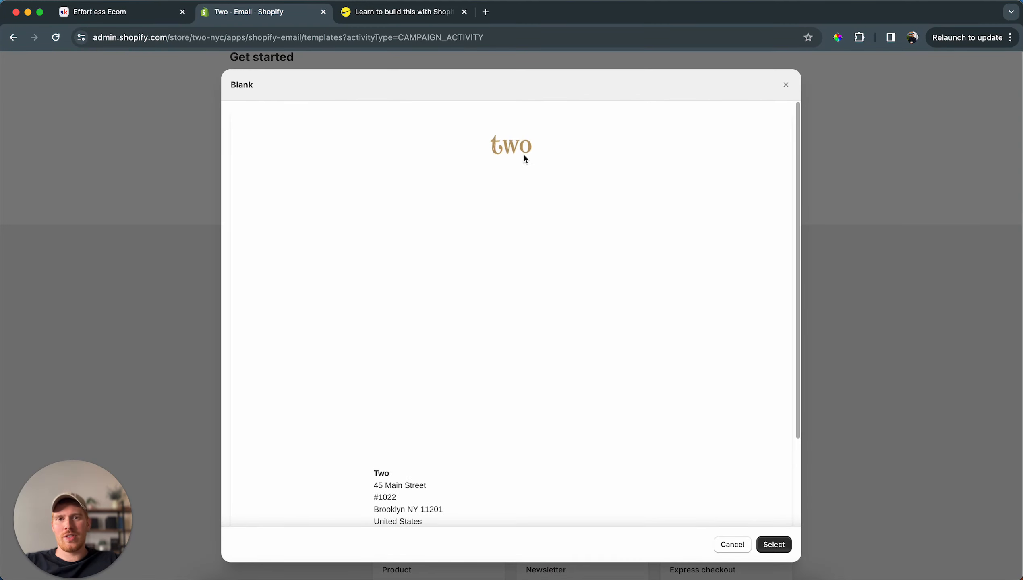
{"action": "scroll", "coordinate": [670, 509], "scroll_direction": "down", "scroll_amount": 1}
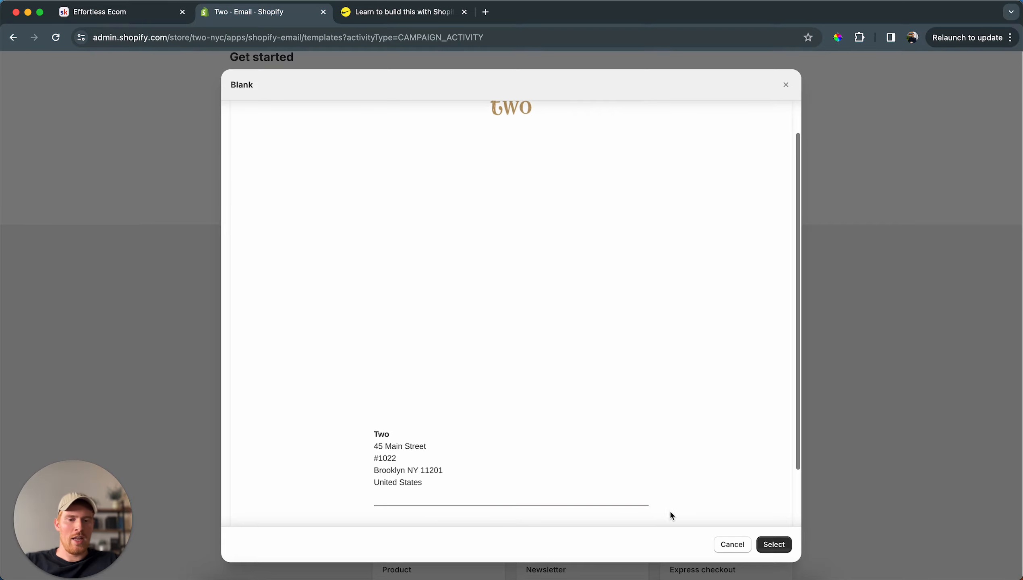
{"action": "left_click", "coordinate": [773, 544]}
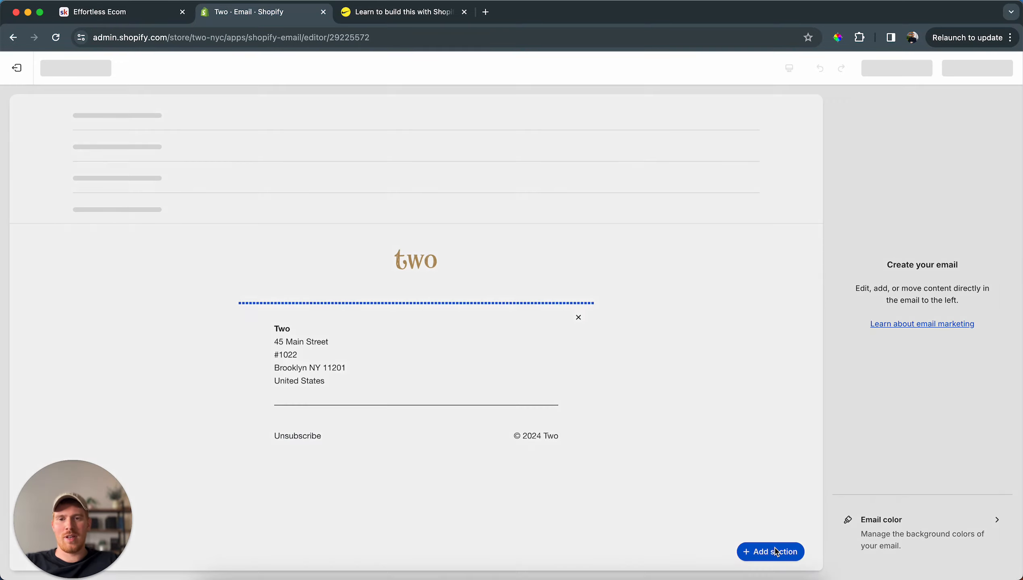
Step: Add a text section to the email and replace its placeholder content with "Test message"
{"action": "left_click", "coordinate": [776, 550]}
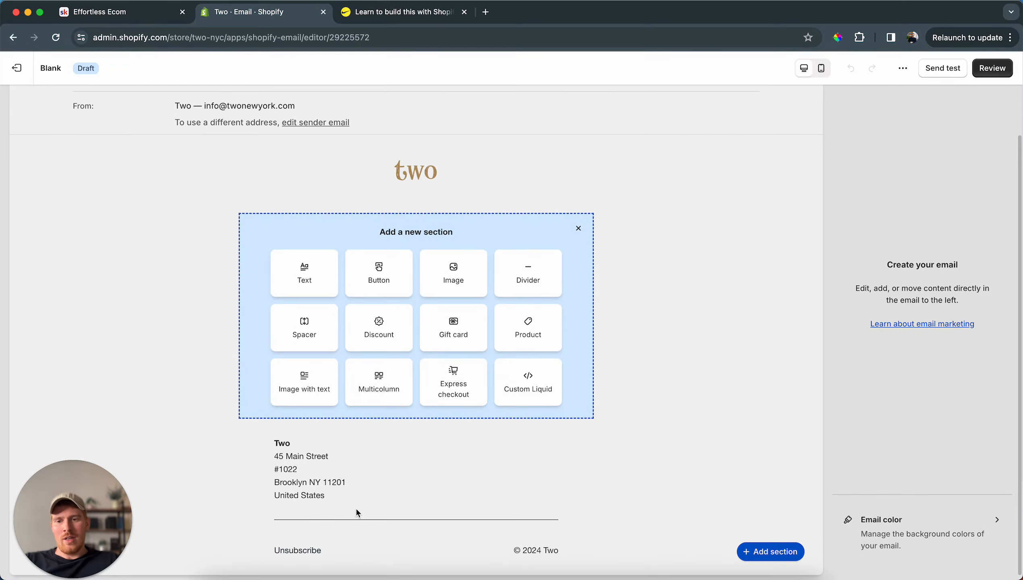
{"action": "scroll", "coordinate": [356, 507], "scroll_direction": "up", "scroll_amount": 3}
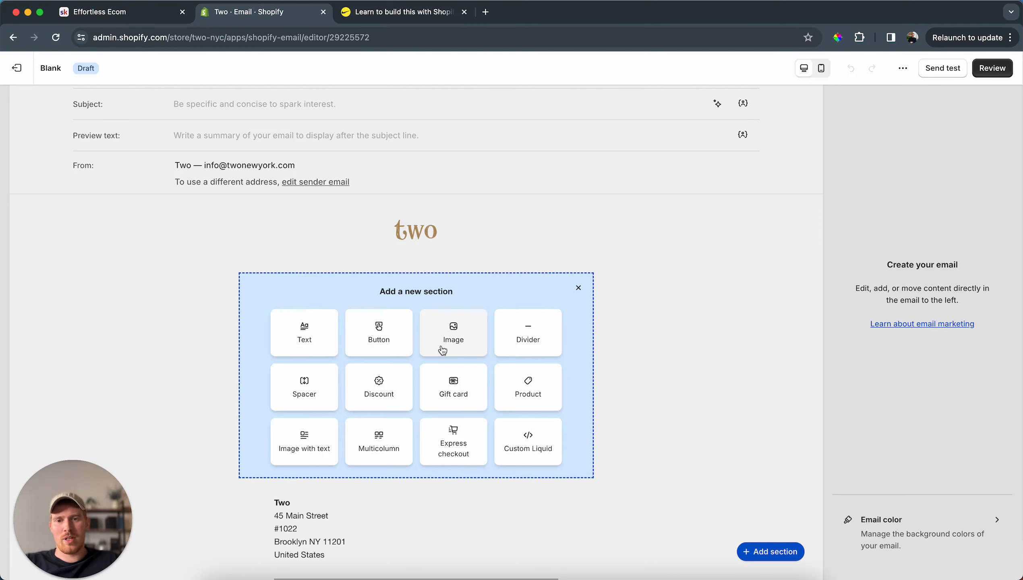
{"action": "left_click", "coordinate": [326, 338]}
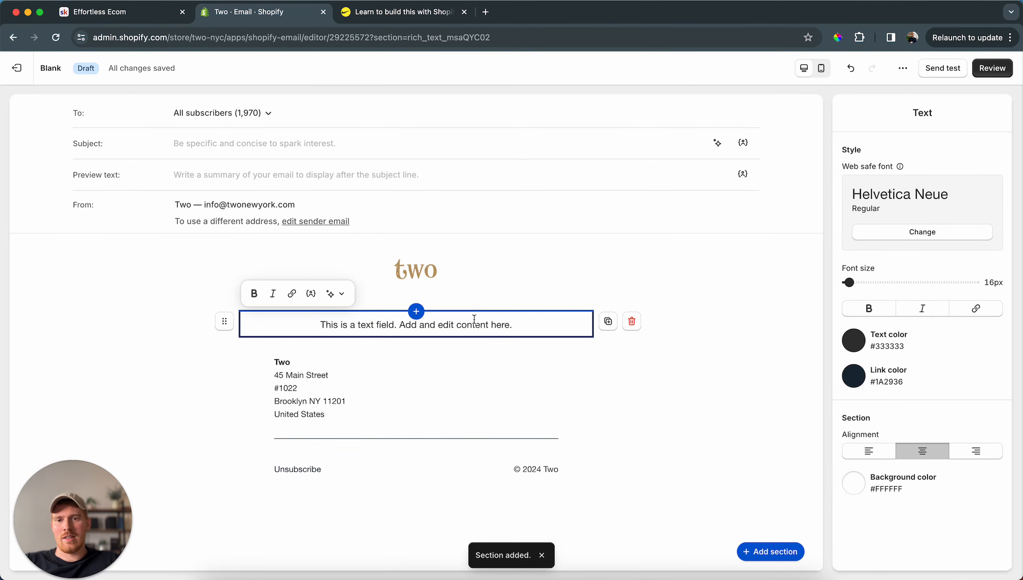
{"action": "key", "text": "super+a"}
{"action": "key", "text": "BackSpace"}
{"action": "type", "text": "Test message"}
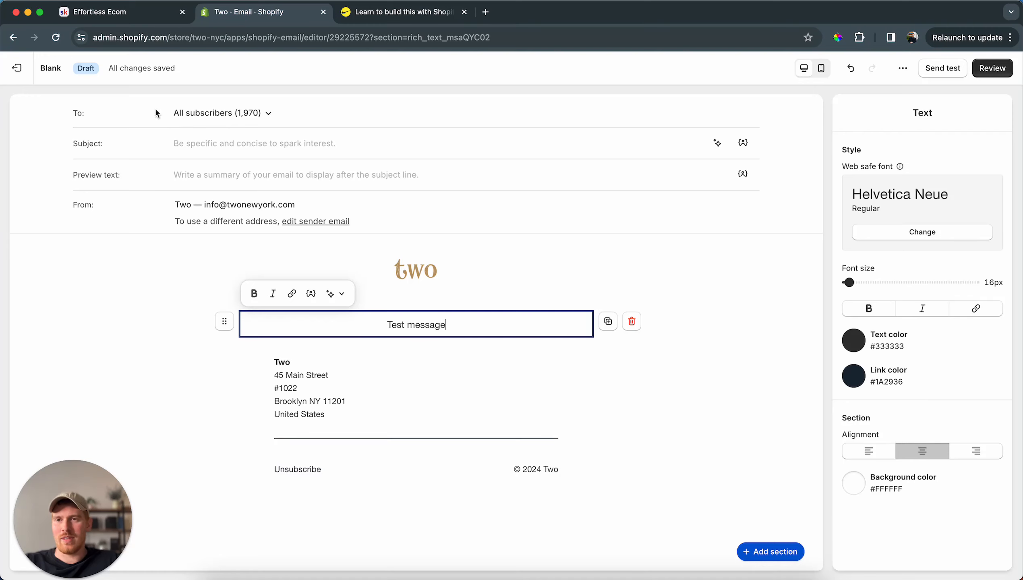
Step: Review the campaign's recipient segments and open the page for creating a new customer segment
{"action": "left_click", "coordinate": [268, 115]}
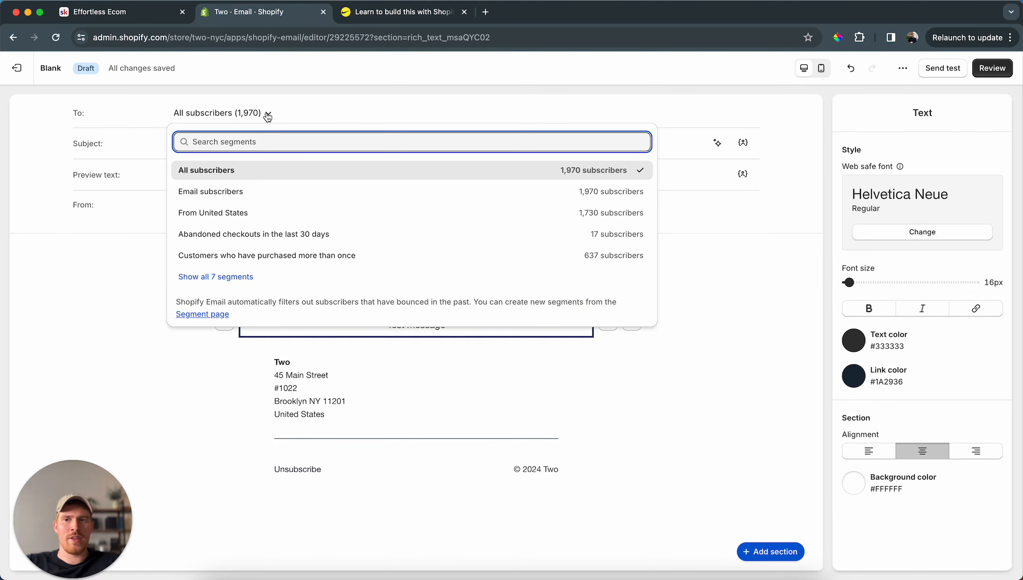
{"action": "left_click", "coordinate": [268, 116]}
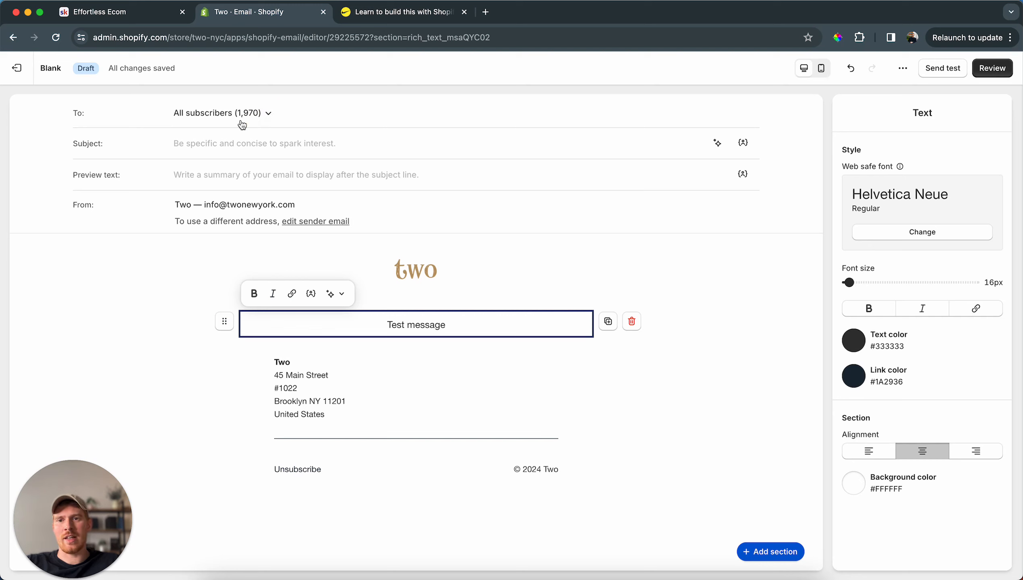
{"action": "left_click", "coordinate": [266, 116]}
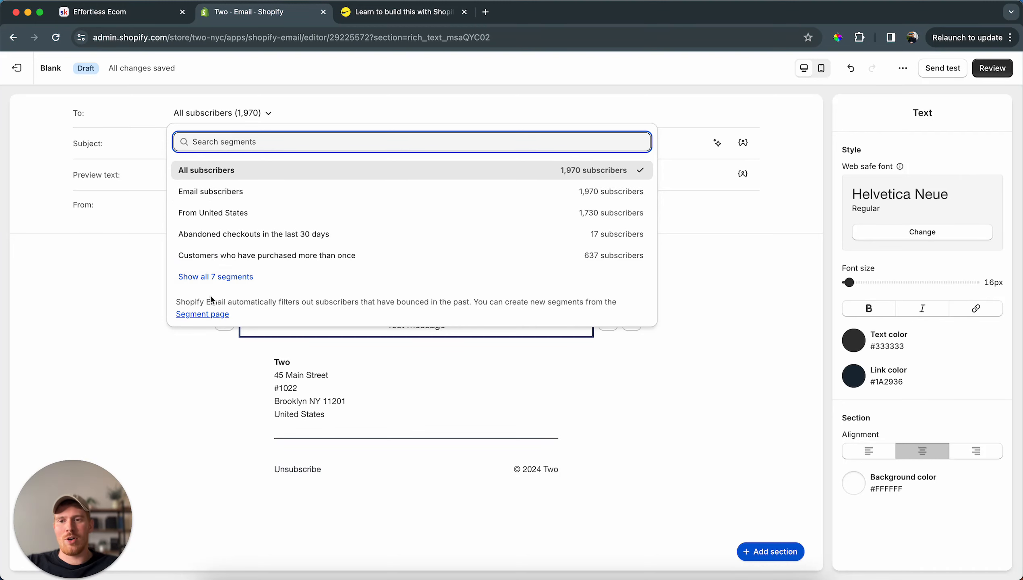
{"action": "left_click", "coordinate": [218, 319]}
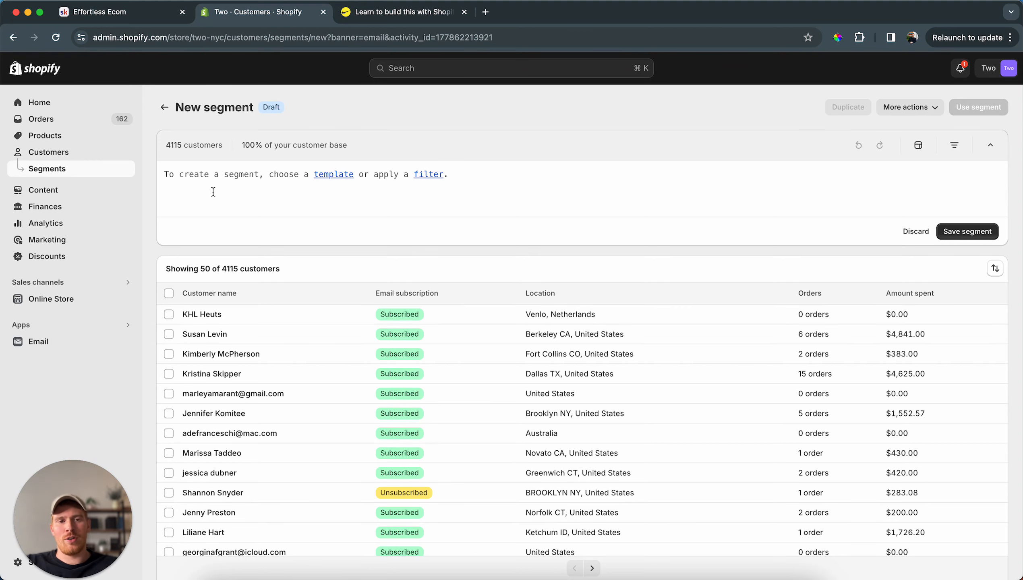
{"action": "scroll", "coordinate": [274, 327], "scroll_direction": "down", "scroll_amount": 1}
{"action": "scroll", "coordinate": [274, 327], "scroll_direction": "up", "scroll_amount": 1}
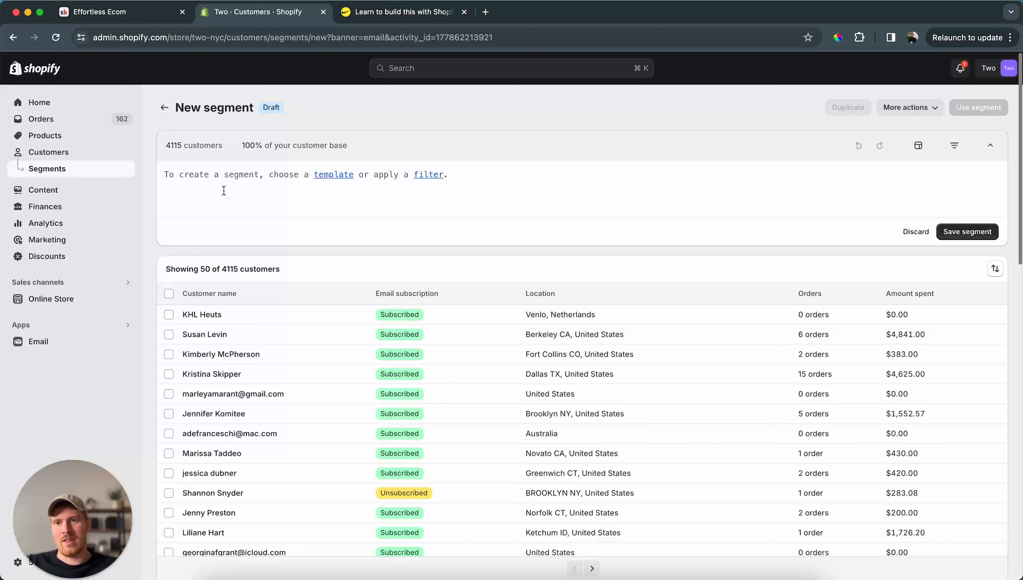
{"action": "left_click", "coordinate": [248, 184]}
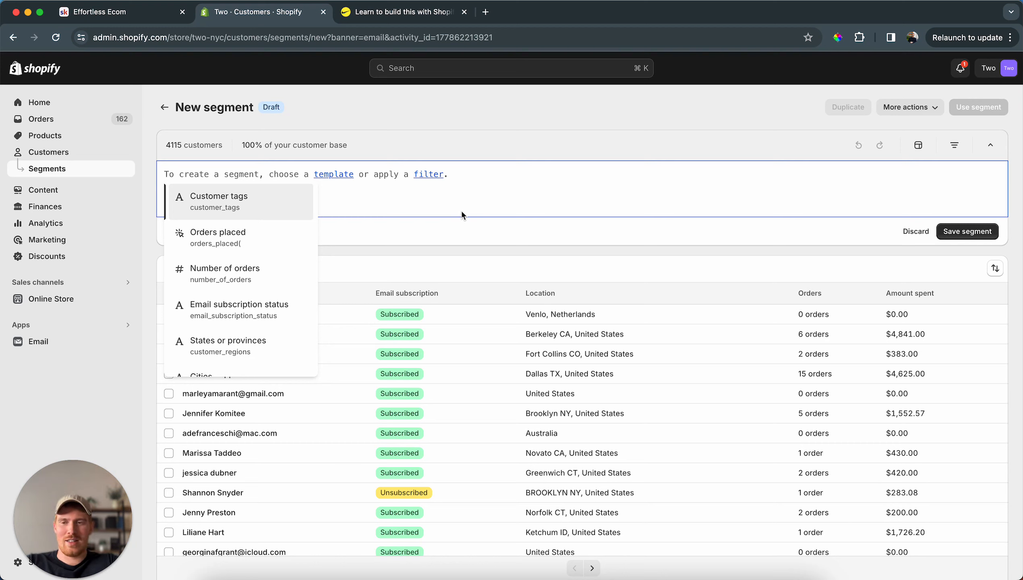
{"action": "left_click", "coordinate": [448, 228]}
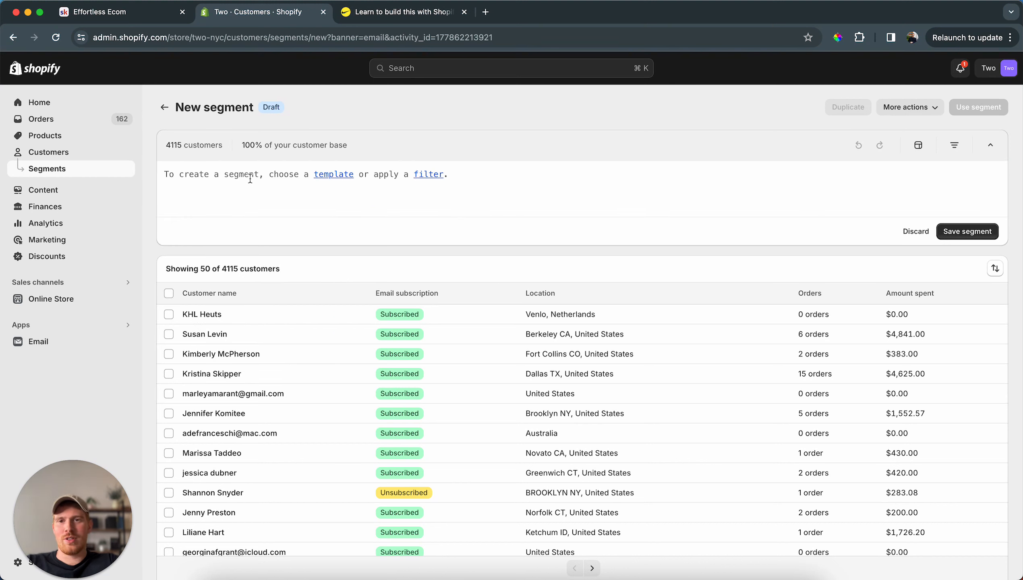
Step: Base the new segment on the re-engagement template "Customers who opened emails frequently in the last 3 months"
{"action": "left_click", "coordinate": [333, 175]}
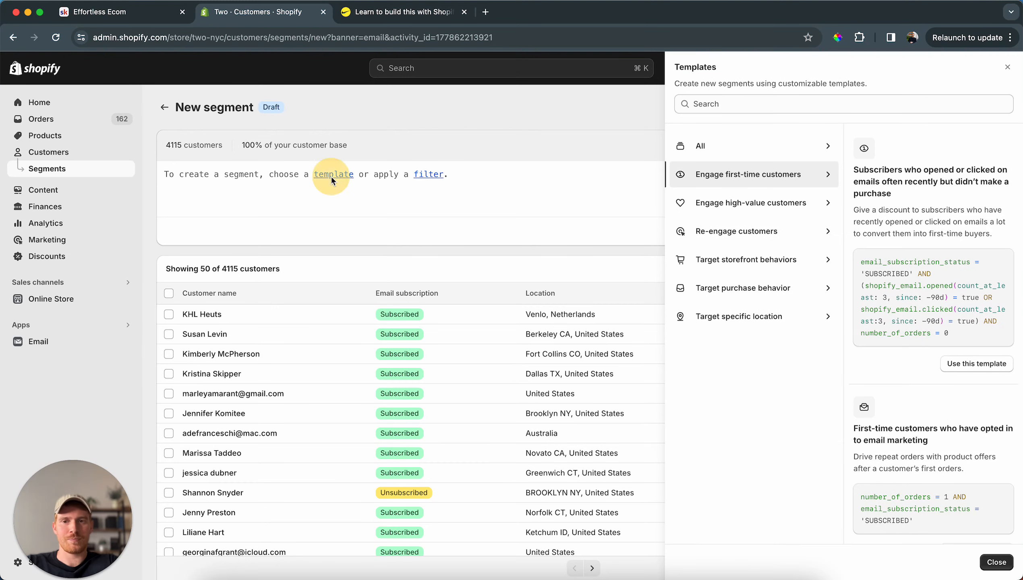
{"action": "left_click", "coordinate": [749, 239]}
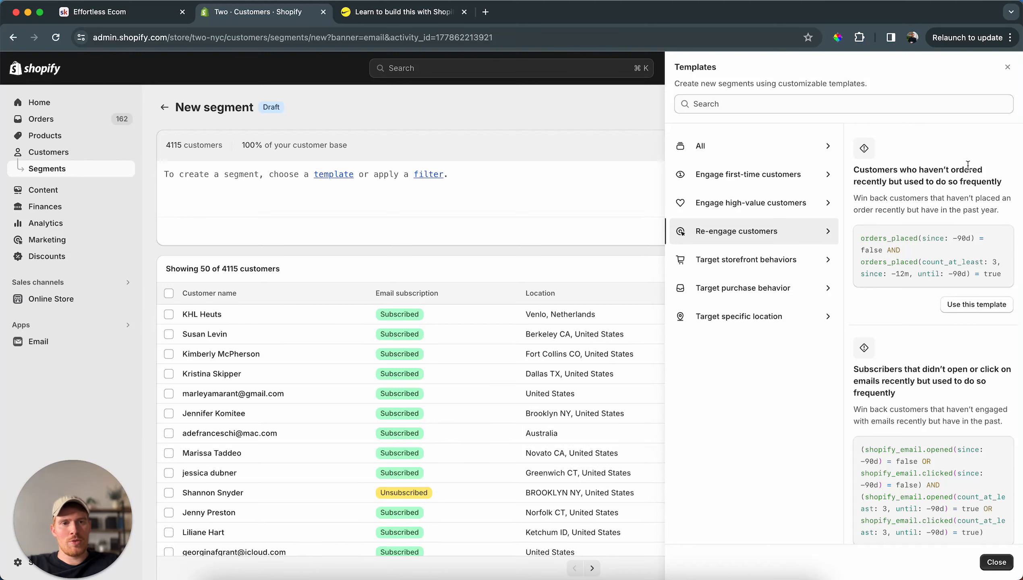
{"action": "scroll", "coordinate": [960, 247], "scroll_direction": "down", "scroll_amount": 2}
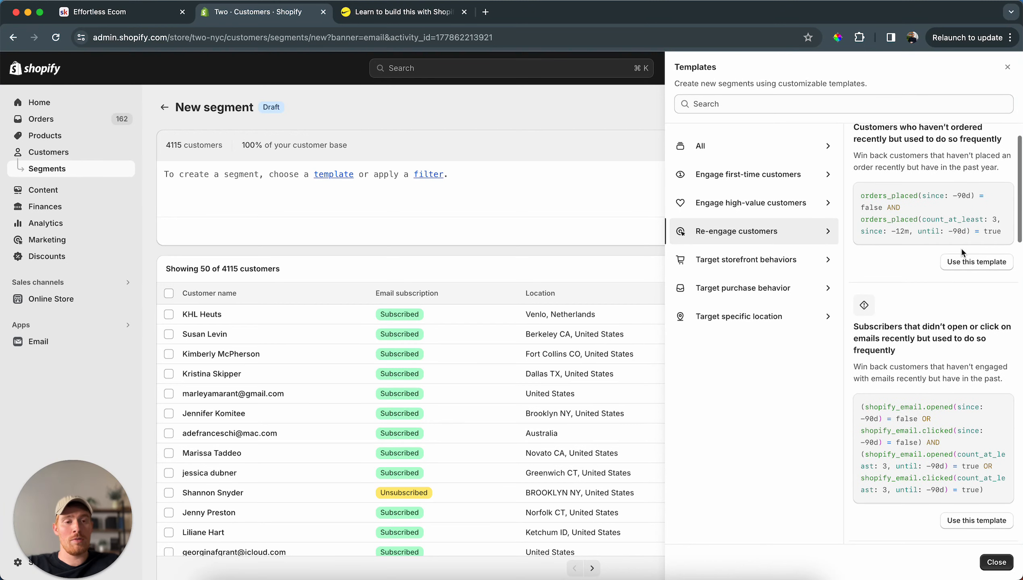
{"action": "scroll", "coordinate": [960, 247], "scroll_direction": "down", "scroll_amount": 10}
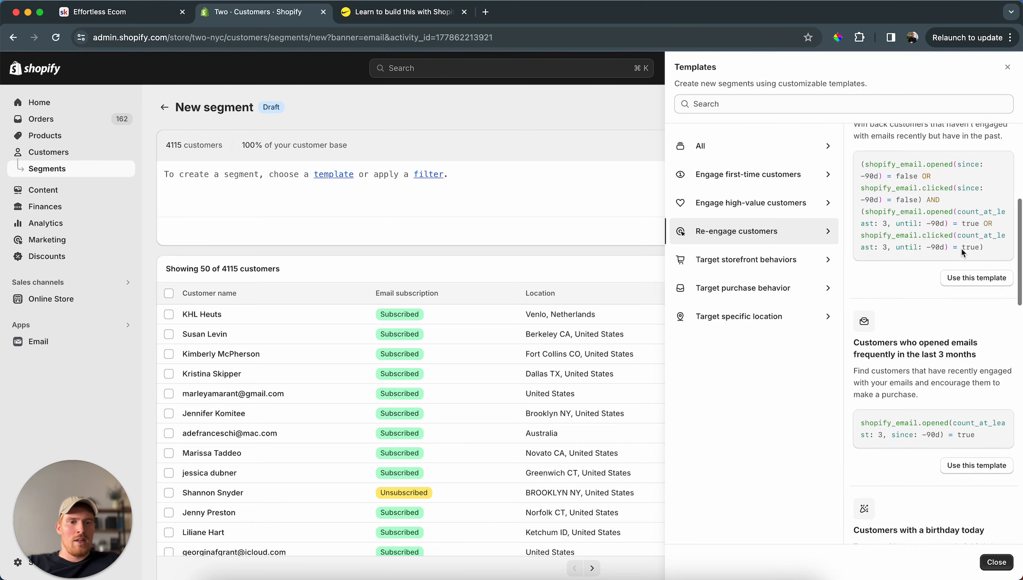
{"action": "scroll", "coordinate": [961, 247], "scroll_direction": "down", "scroll_amount": 4}
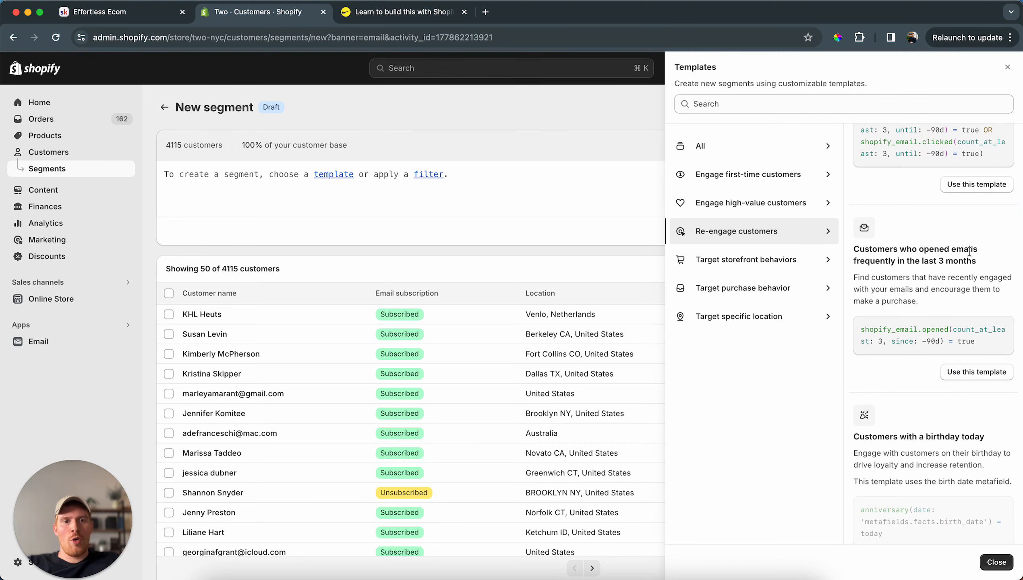
{"action": "scroll", "coordinate": [961, 281], "scroll_direction": "down", "scroll_amount": 1}
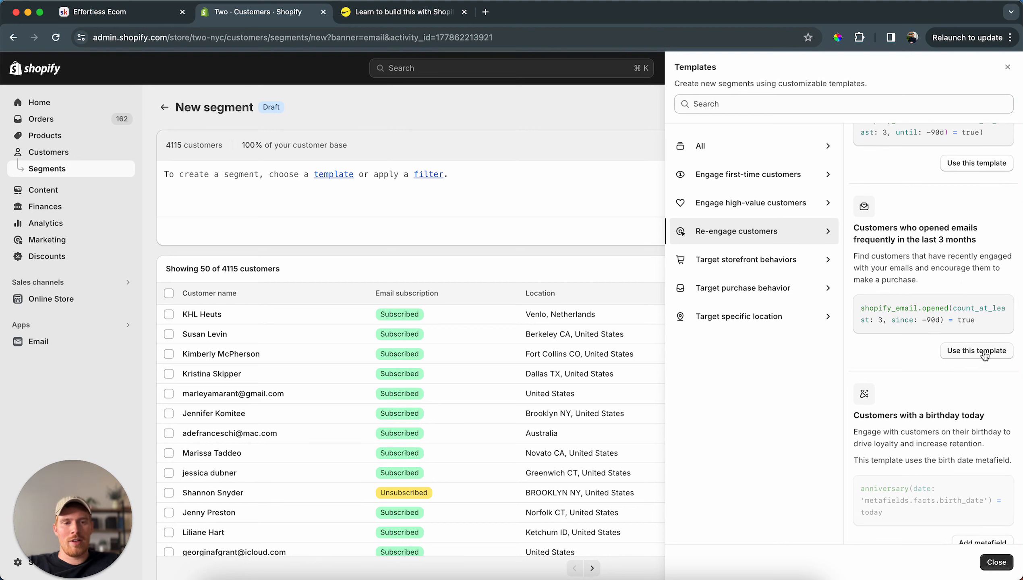
{"action": "scroll", "coordinate": [933, 337], "scroll_direction": "down", "scroll_amount": 3}
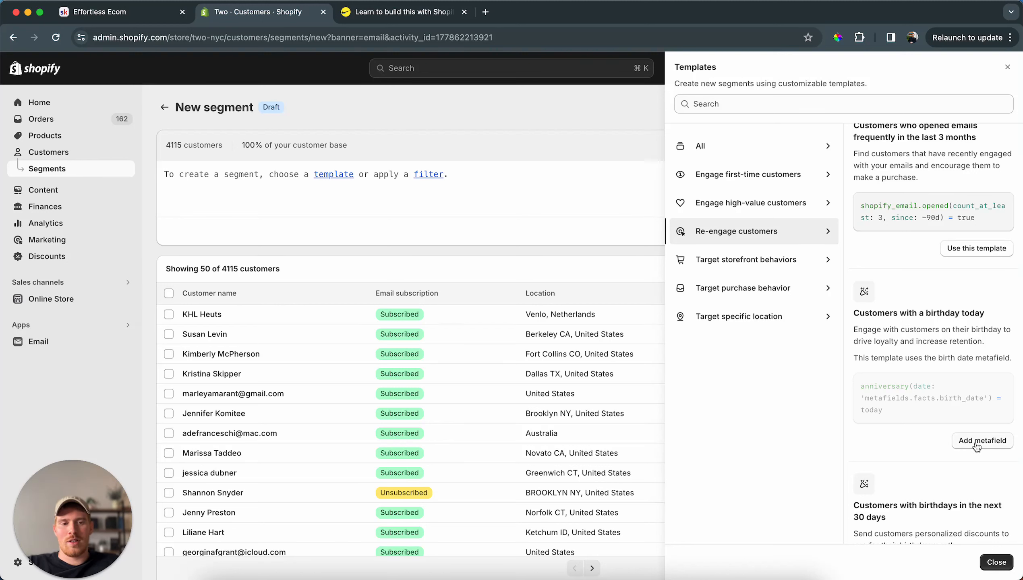
{"action": "scroll", "coordinate": [950, 300], "scroll_direction": "up", "scroll_amount": 1}
{"action": "scroll", "coordinate": [973, 441], "scroll_direction": "down", "scroll_amount": 1}
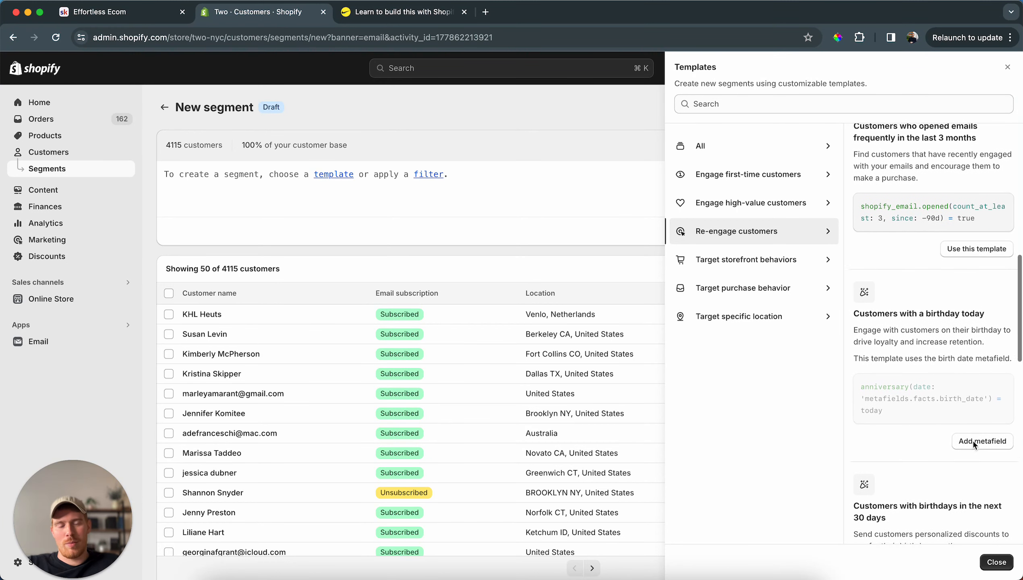
{"action": "scroll", "coordinate": [973, 440], "scroll_direction": "up", "scroll_amount": 3}
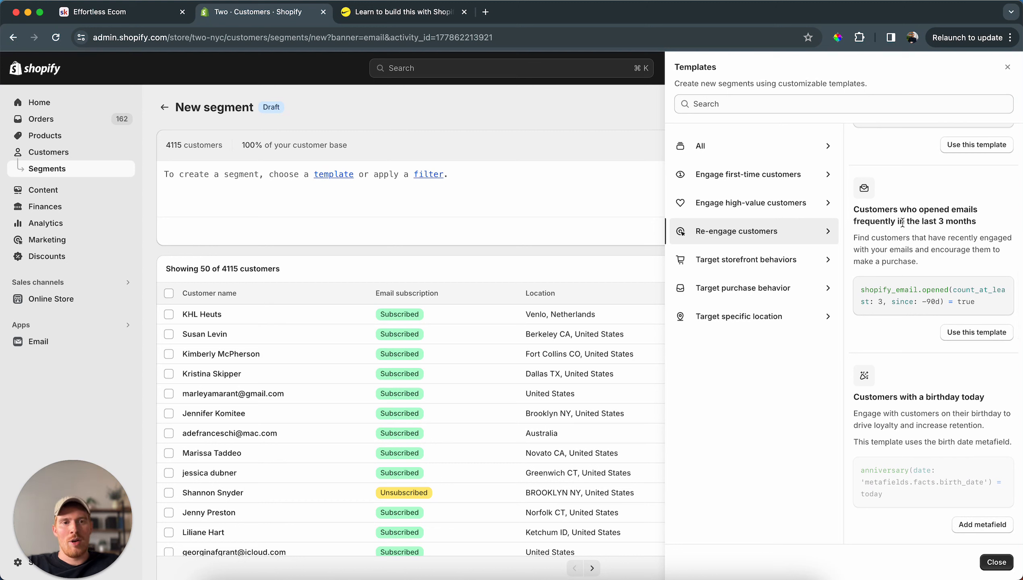
{"action": "left_click", "coordinate": [970, 339]}
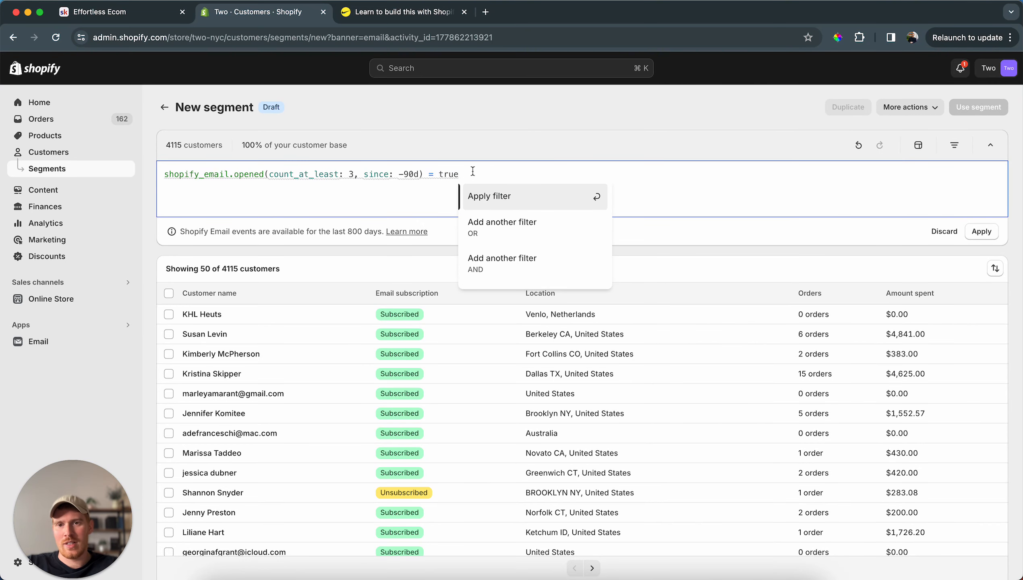
Step: Set the email-opened filter's minimum open count (count_at_least) to 5
{"action": "left_click", "coordinate": [265, 194]}
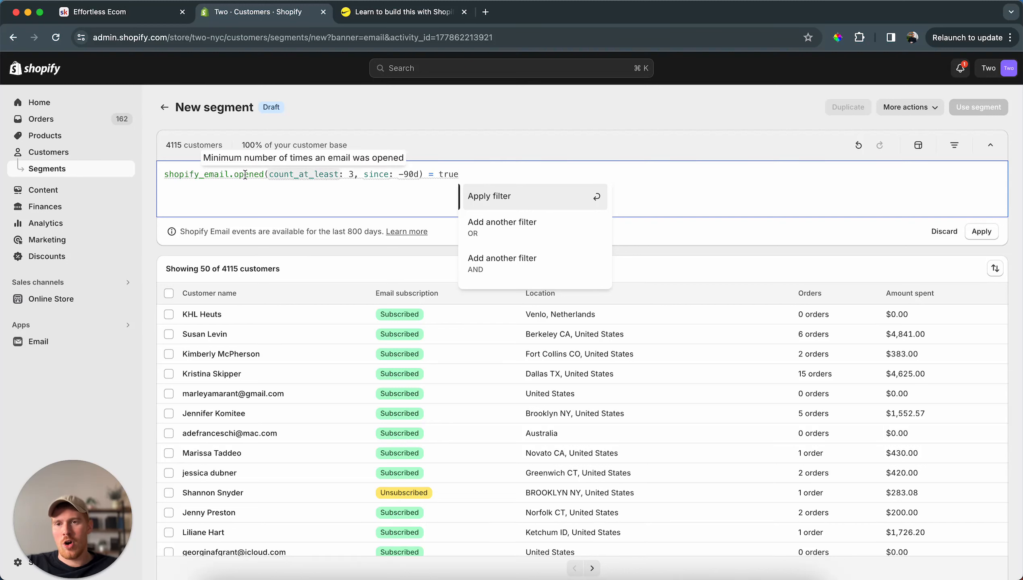
{"action": "left_click", "coordinate": [353, 175]}
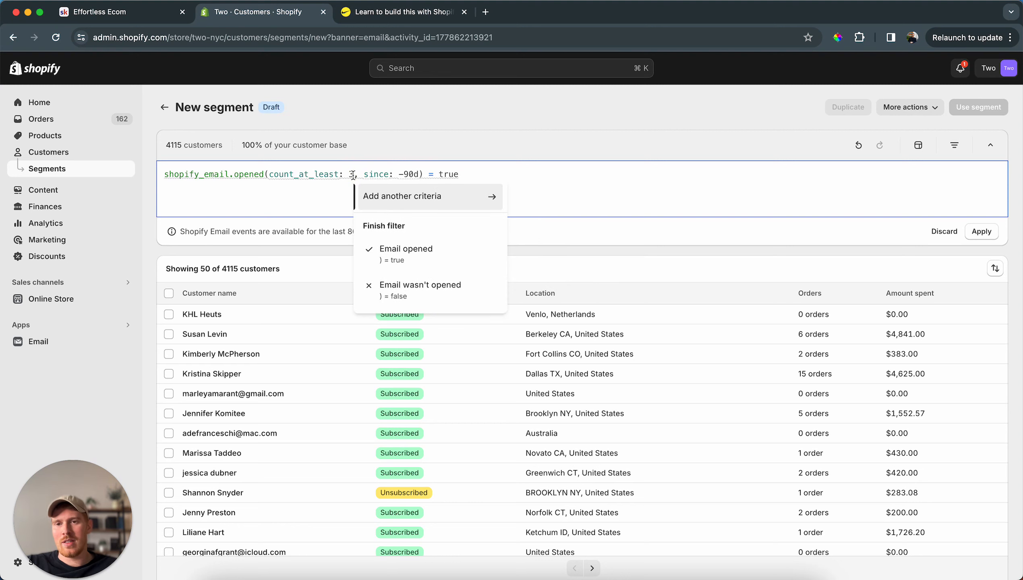
{"action": "left_click", "coordinate": [409, 174]}
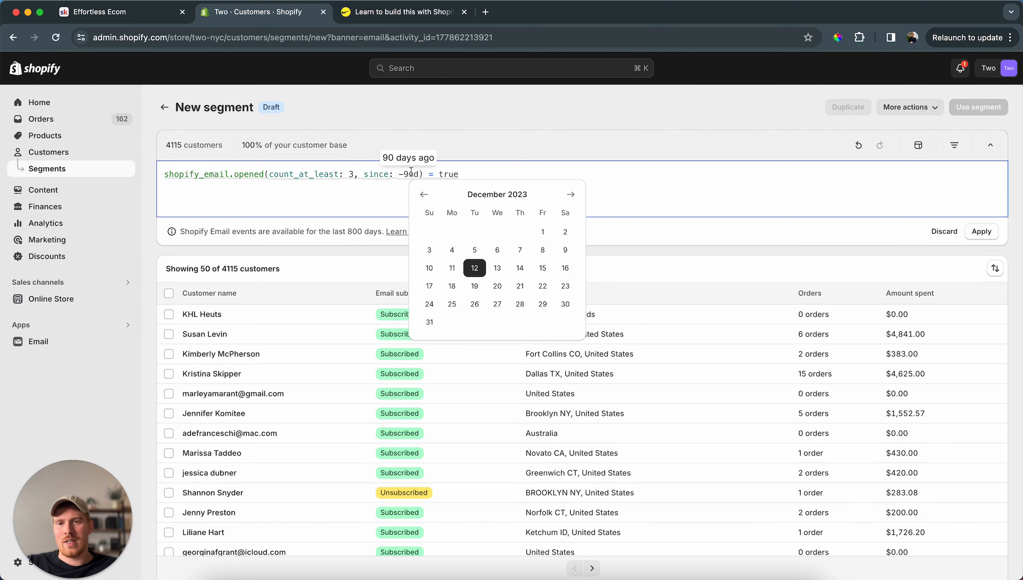
{"action": "left_click", "coordinate": [355, 176]}
{"action": "left_click", "coordinate": [410, 174]}
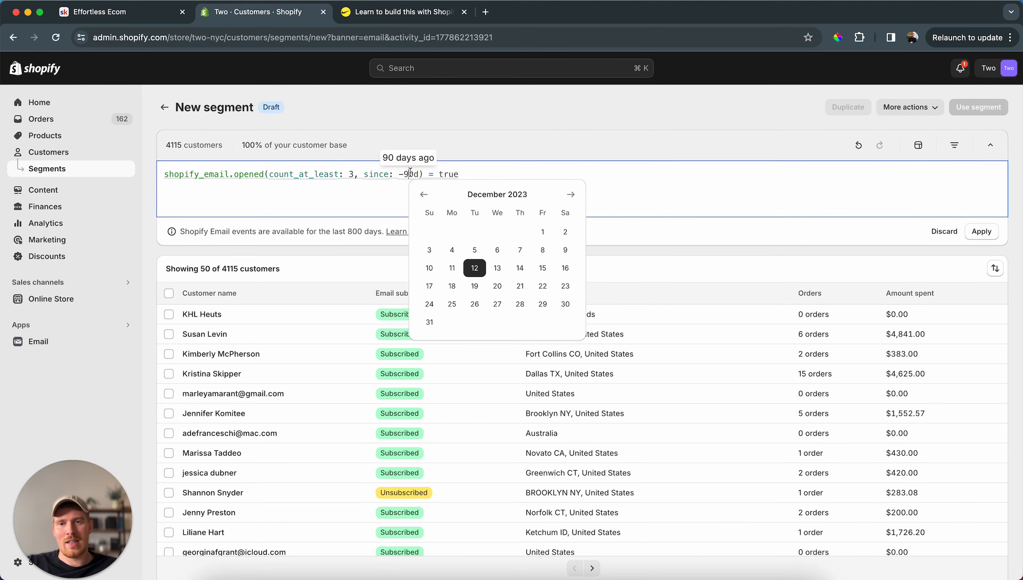
{"action": "left_click", "coordinate": [355, 177]}
{"action": "key", "text": "BackSpace"}
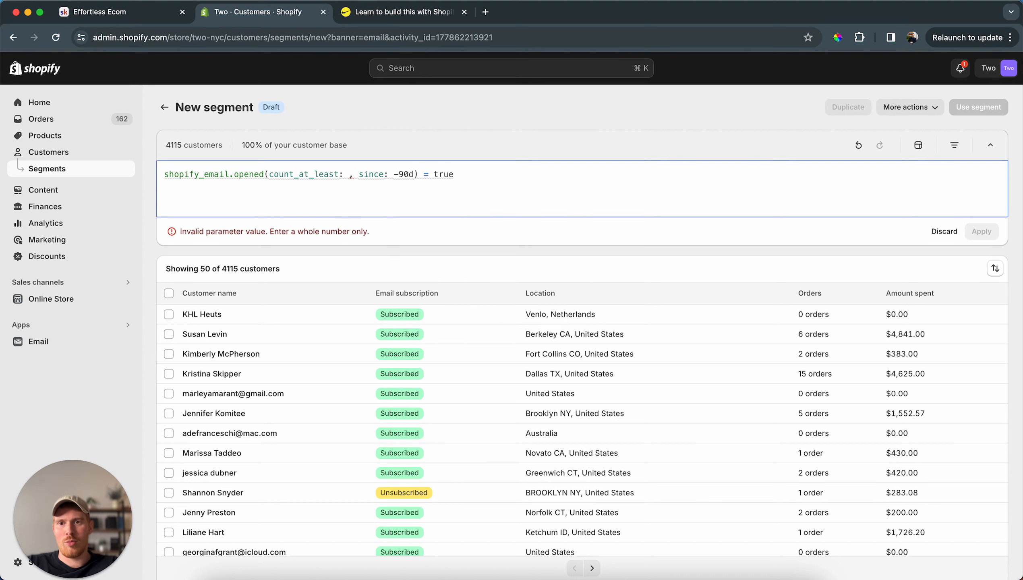
{"action": "type", "text": "5"}
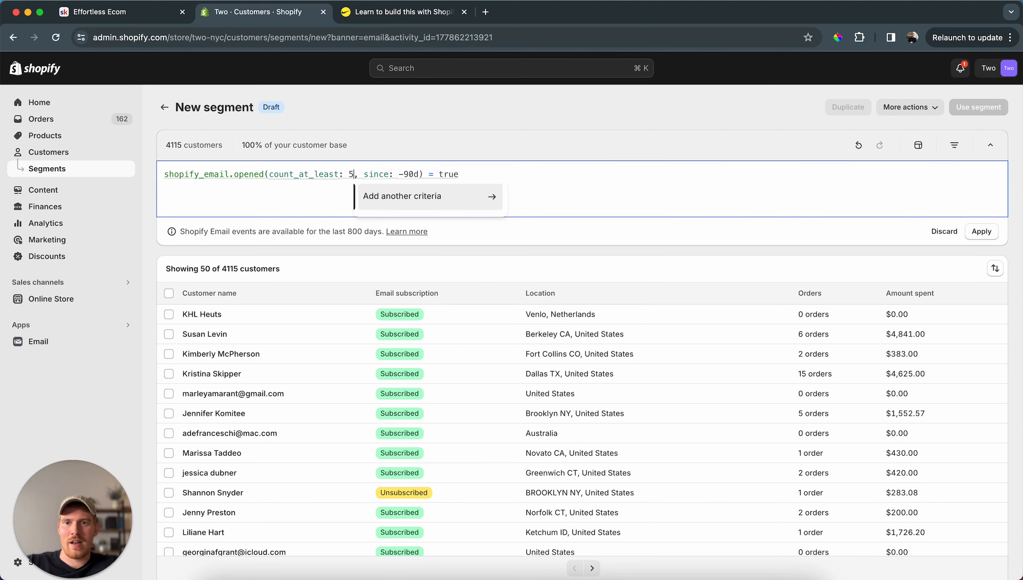
Step: Set the filter's since period to -30d and apply the filter to the customer list
{"action": "left_click", "coordinate": [410, 175]}
{"action": "key", "text": "BackSpace"}
{"action": "type", "text": "3"}
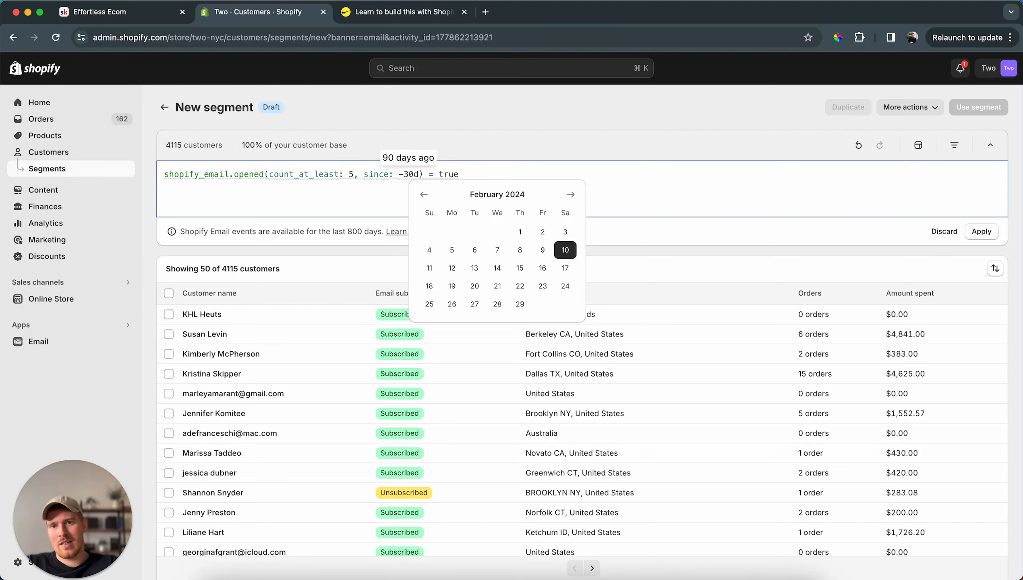
{"action": "left_click", "coordinate": [480, 173]}
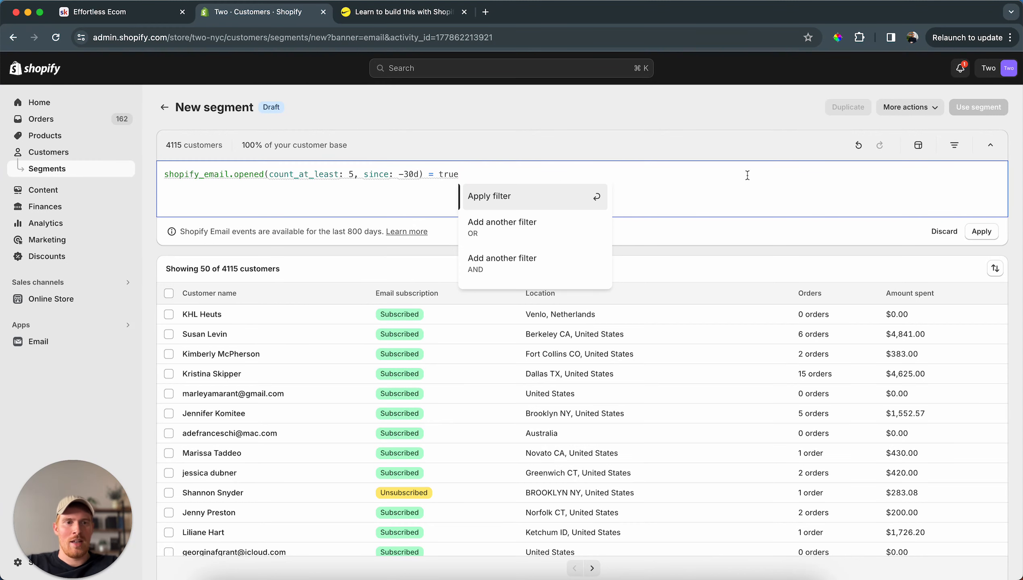
{"action": "left_click", "coordinate": [791, 232]}
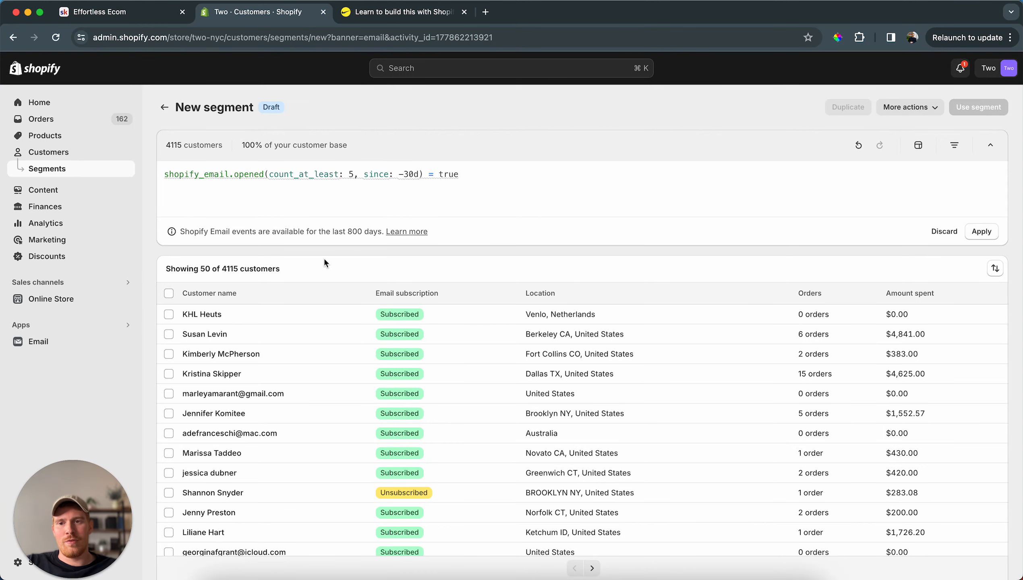
{"action": "left_click", "coordinate": [989, 234]}
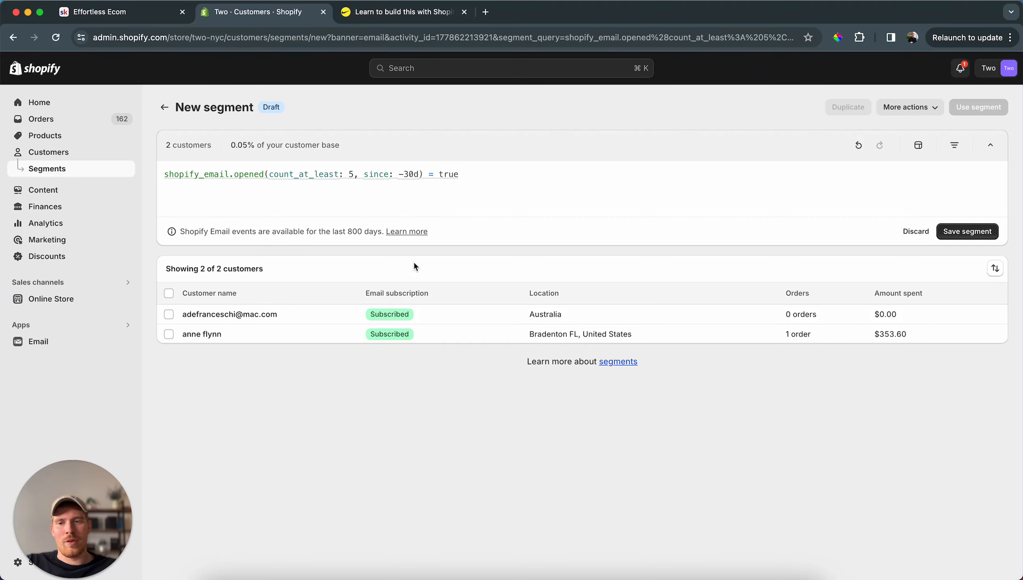
Step: Save the segment as "reengage - emails opened in 1 month", return to the email and check its recipient selection
{"action": "left_click", "coordinate": [965, 244]}
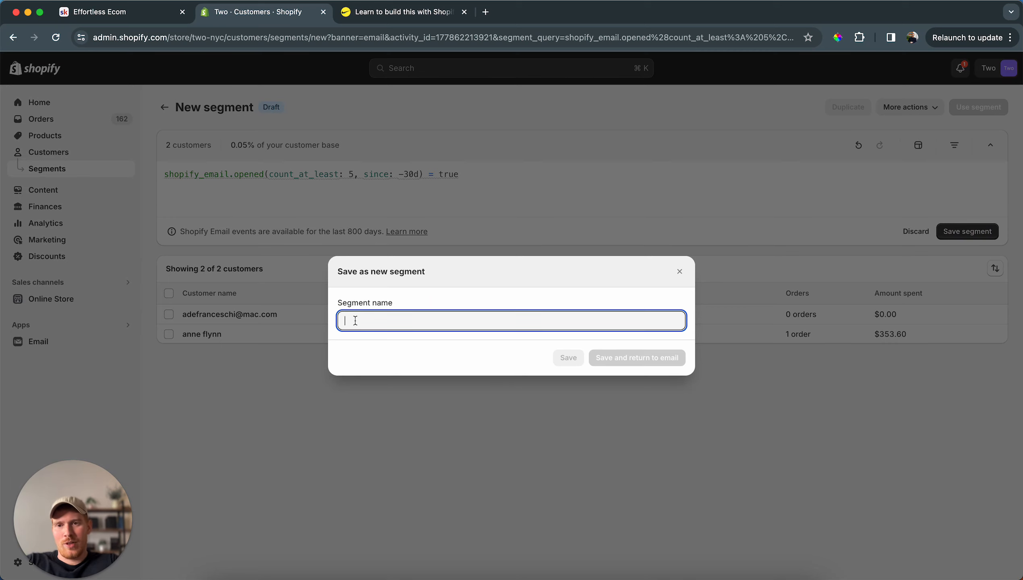
{"action": "type", "text": "reen"}
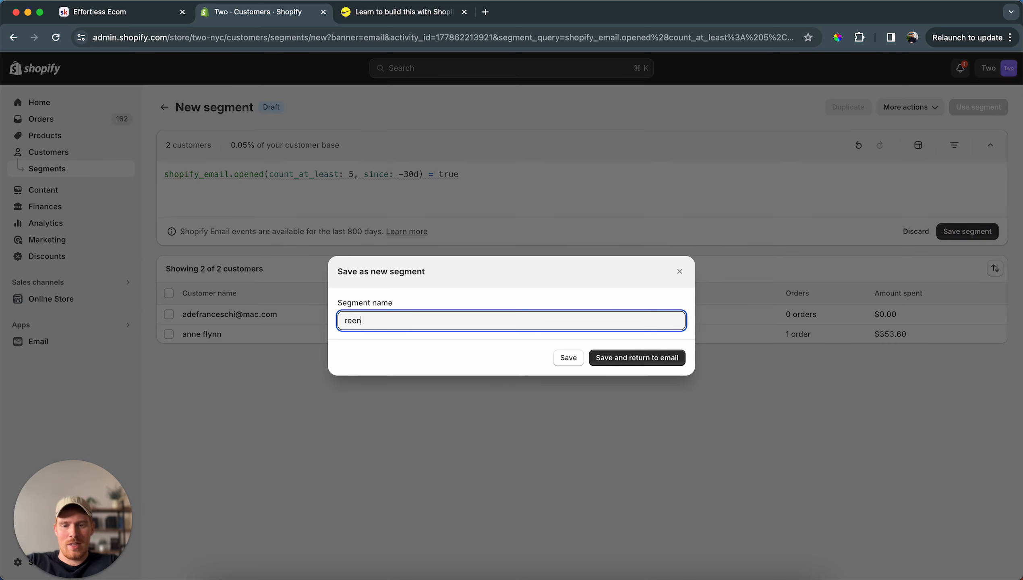
{"action": "type", "text": "gage "}
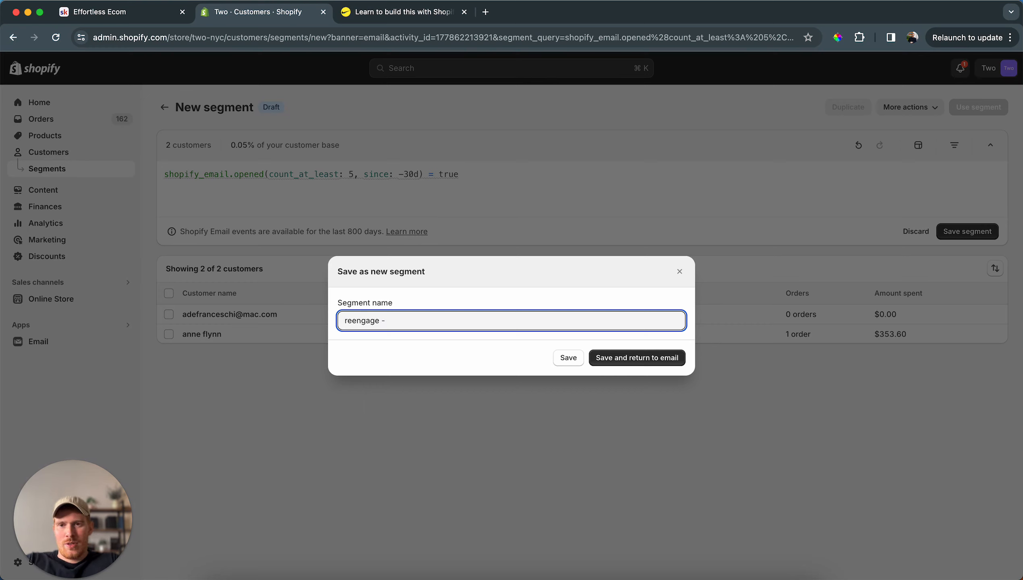
{"action": "type", "text": "- emaisl"}
{"action": "key", "text": "BackSpace"}
{"action": "type", "text": "ls opened in "}
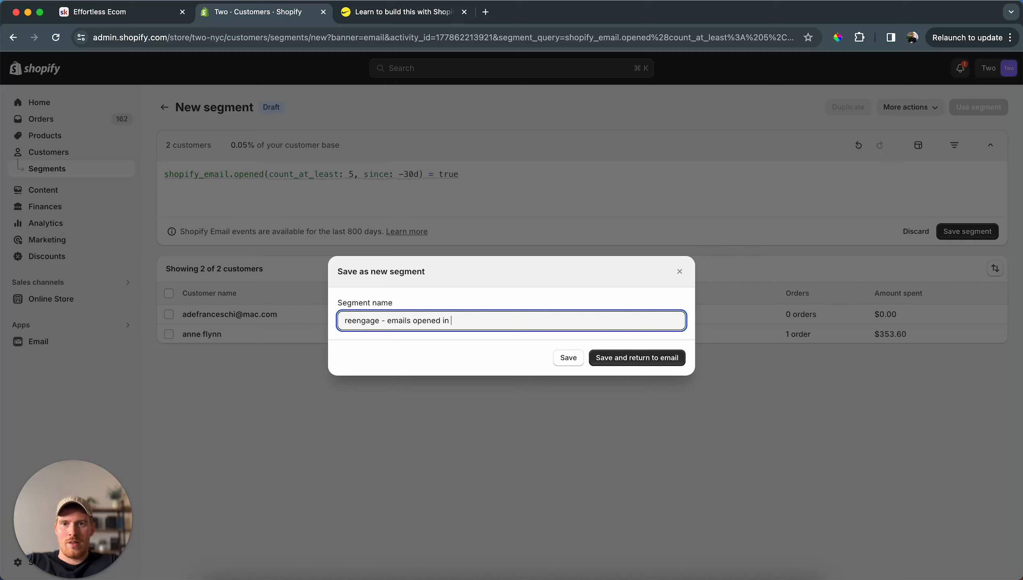
{"action": "type", "text": "1 month"}
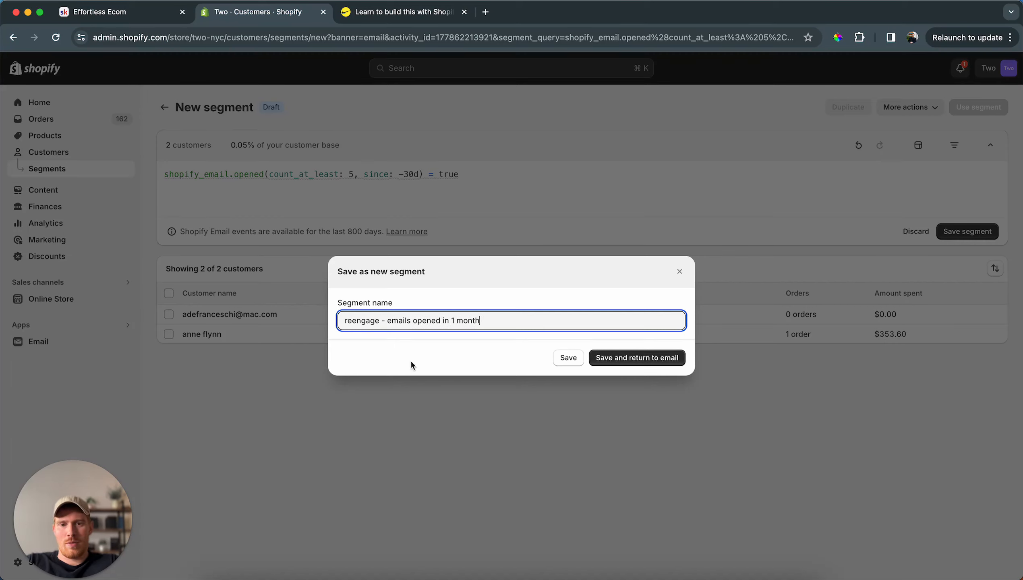
{"action": "left_click", "coordinate": [617, 364]}
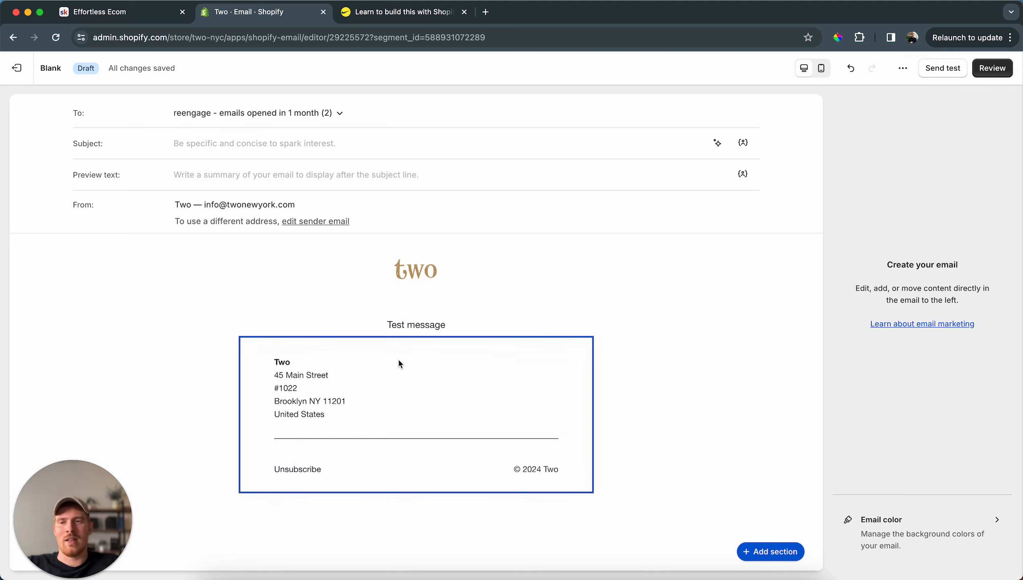
{"action": "left_click", "coordinate": [341, 114]}
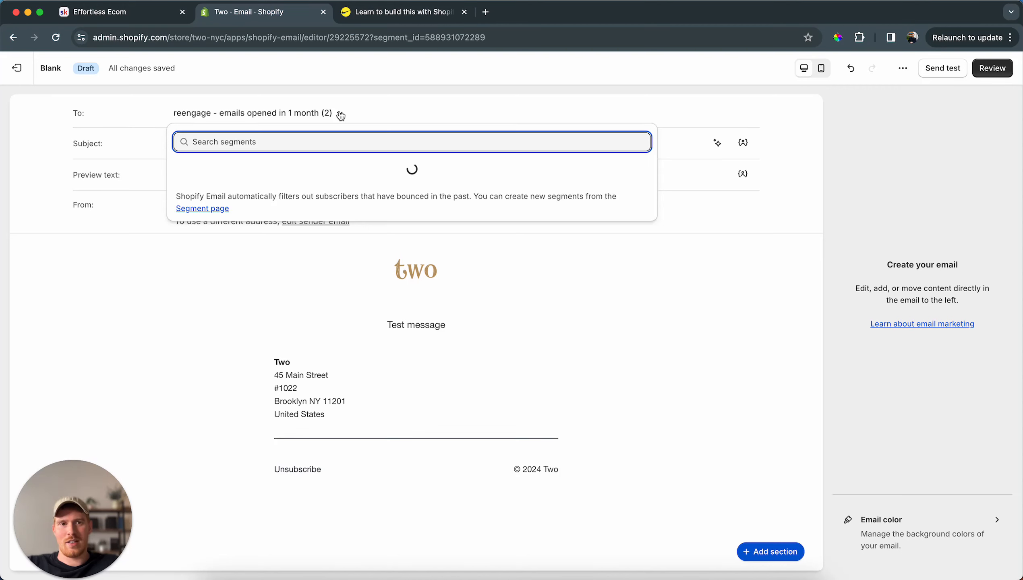
{"action": "left_click", "coordinate": [340, 114]}
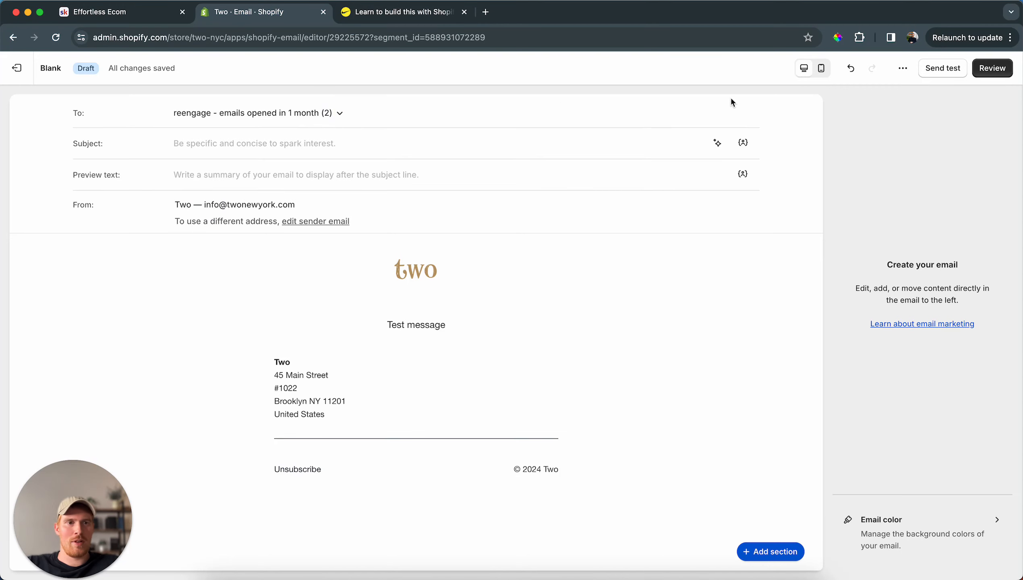
Step: Leave the email editor and delete the Blank campaign draft from the recent drafts
{"action": "left_click", "coordinate": [17, 68]}
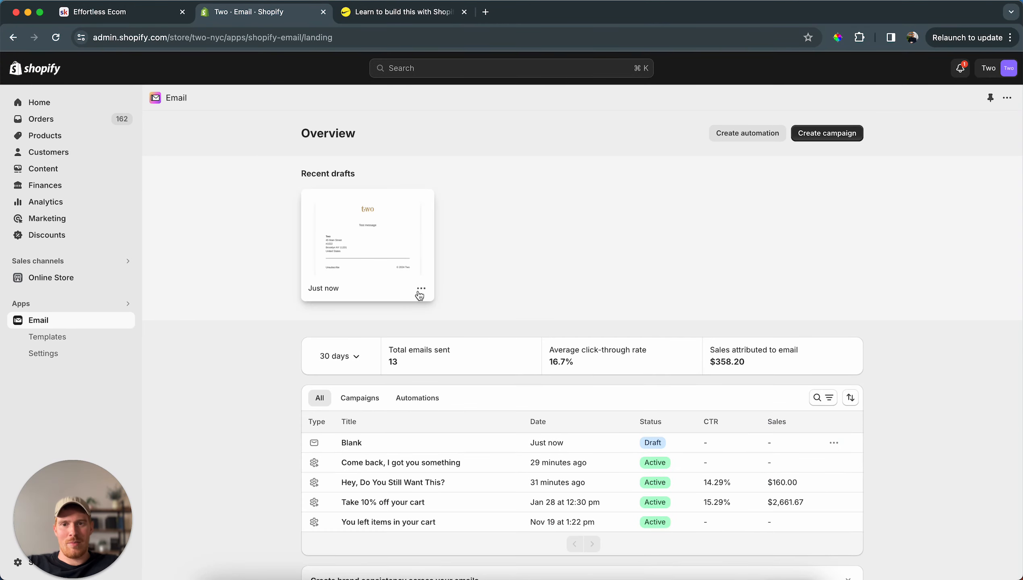
{"action": "left_click", "coordinate": [421, 289]}
{"action": "left_click", "coordinate": [385, 348]}
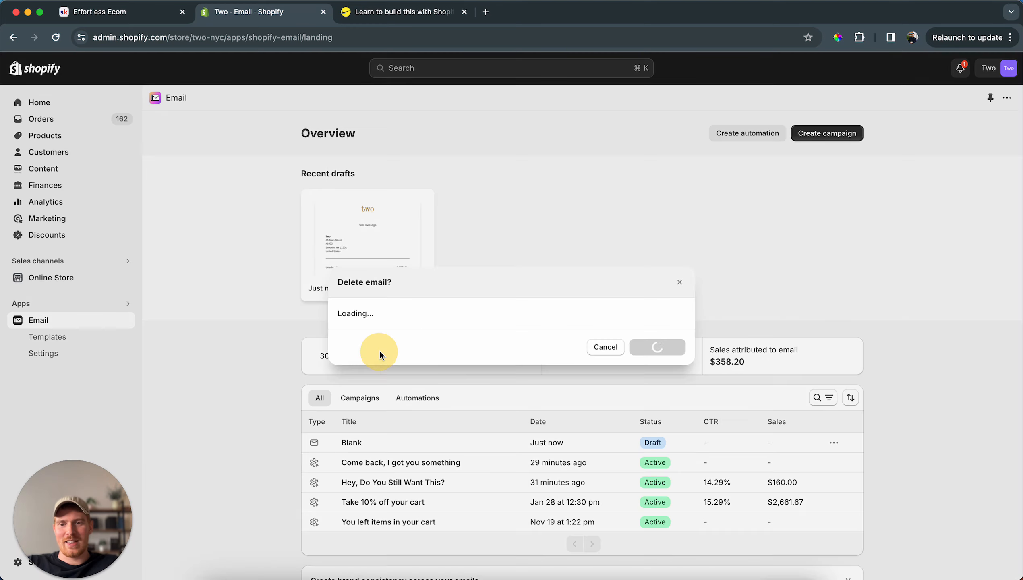
{"action": "left_click", "coordinate": [654, 348]}
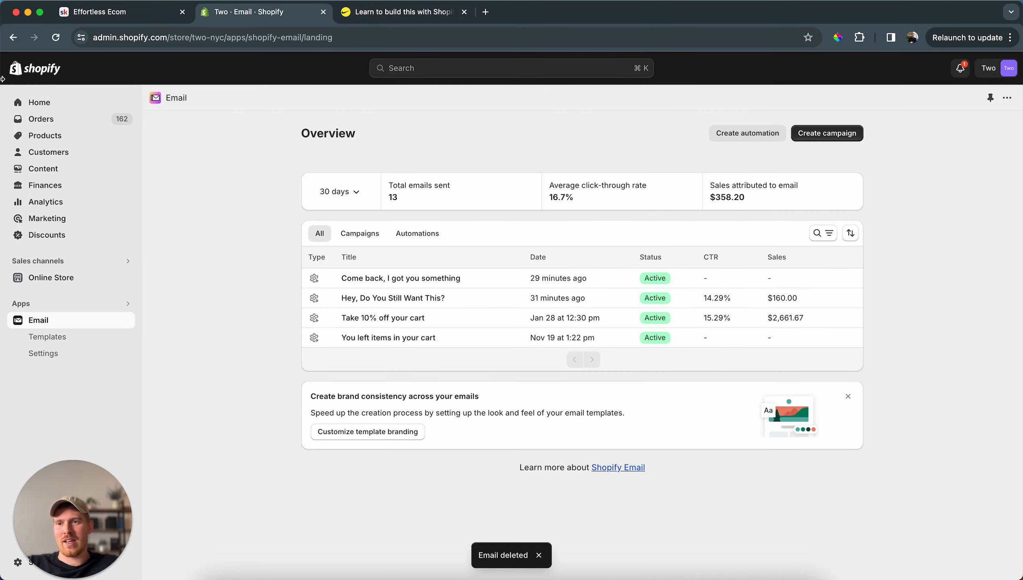
Step: Delete the customer segment "reengage - emails opened in 1 month" from the store's segments
{"action": "left_click", "coordinate": [51, 157]}
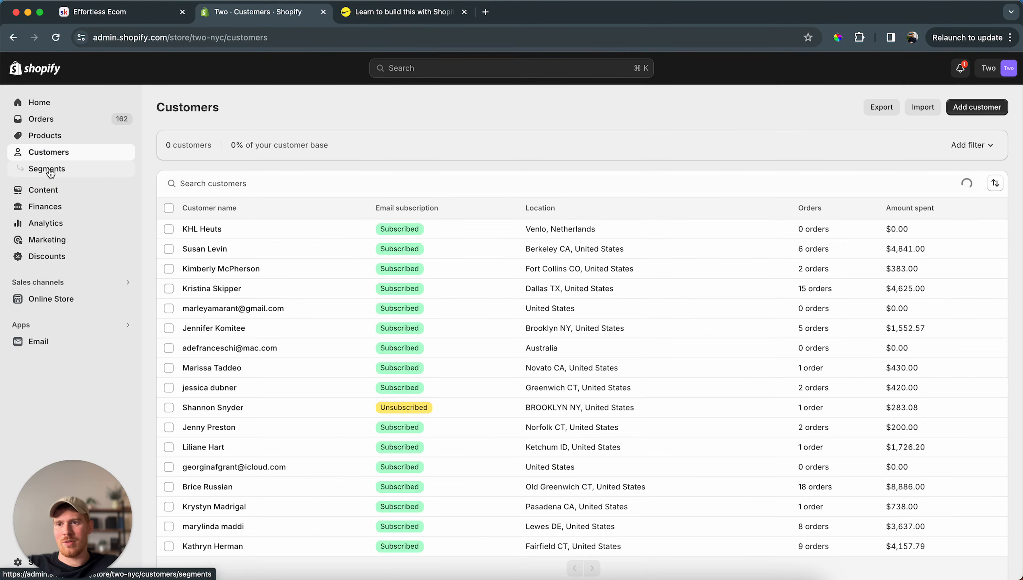
{"action": "left_click", "coordinate": [49, 170]}
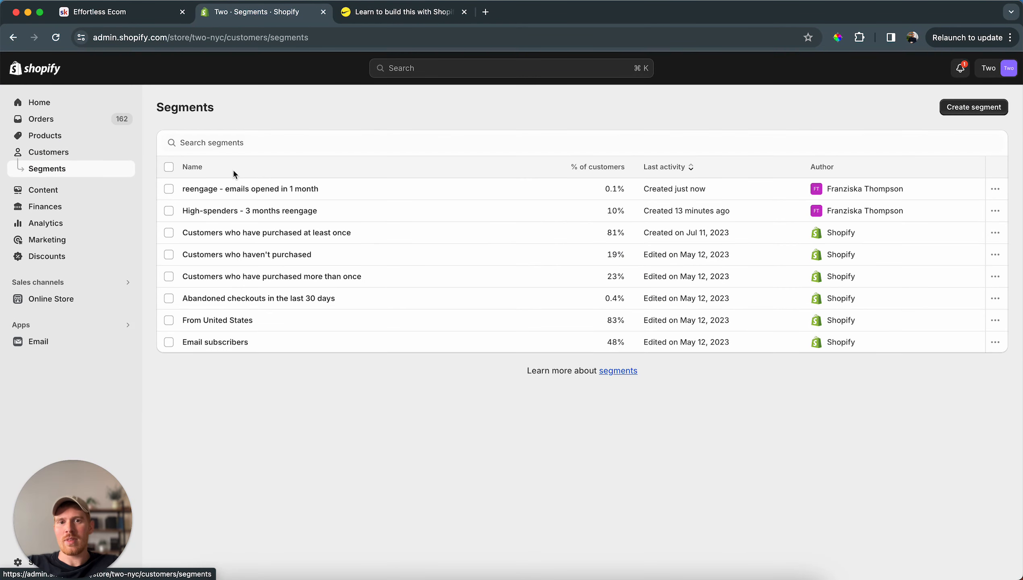
{"action": "left_click", "coordinate": [169, 189]}
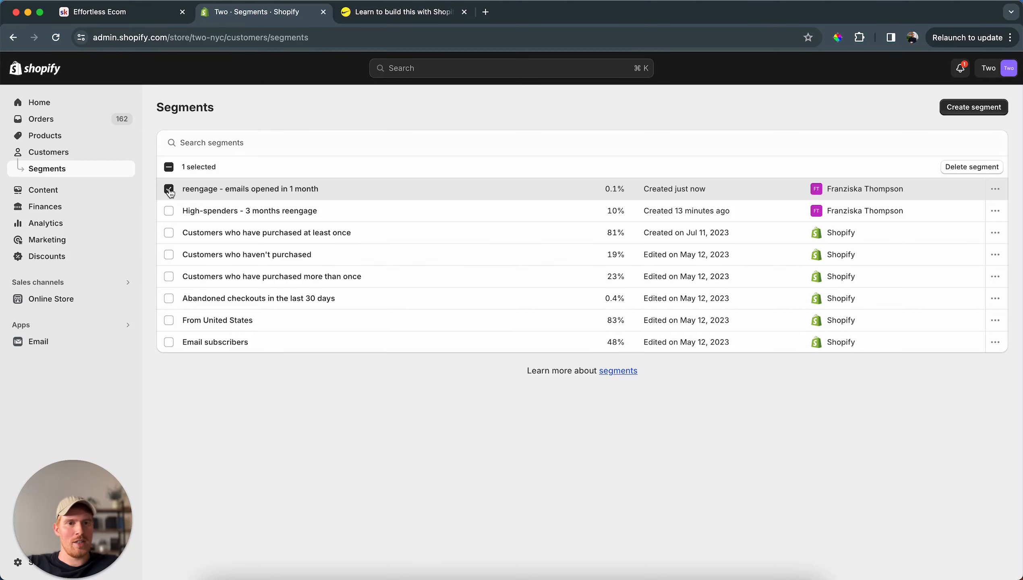
{"action": "left_click", "coordinate": [169, 190]}
{"action": "left_click", "coordinate": [995, 189]}
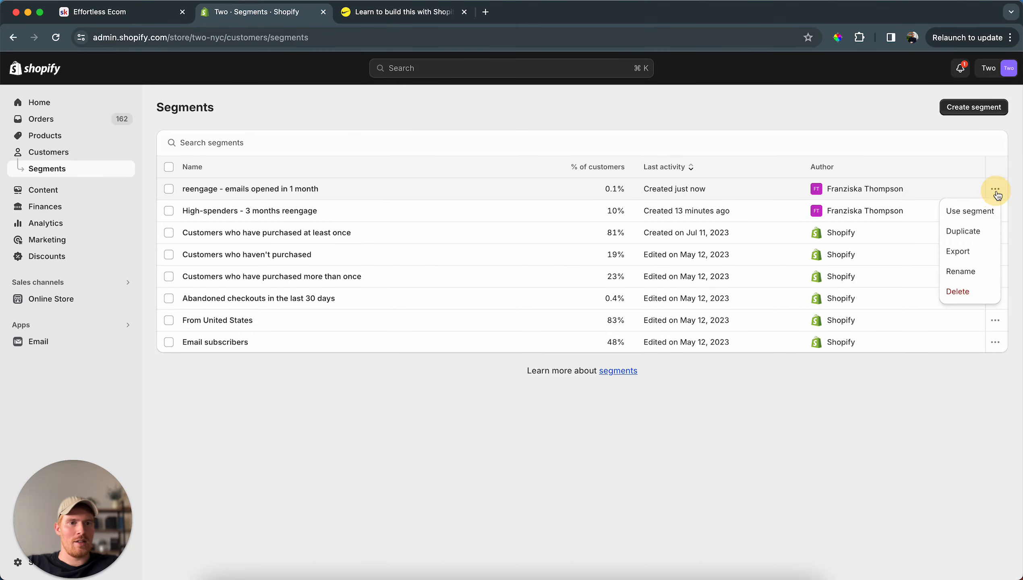
{"action": "left_click", "coordinate": [960, 290]}
{"action": "left_click", "coordinate": [650, 352]}
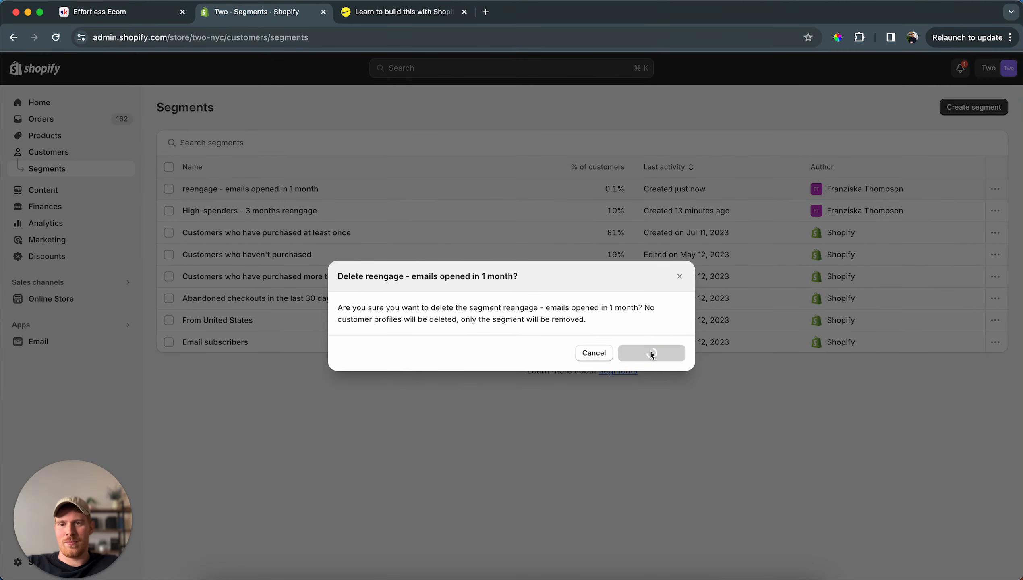